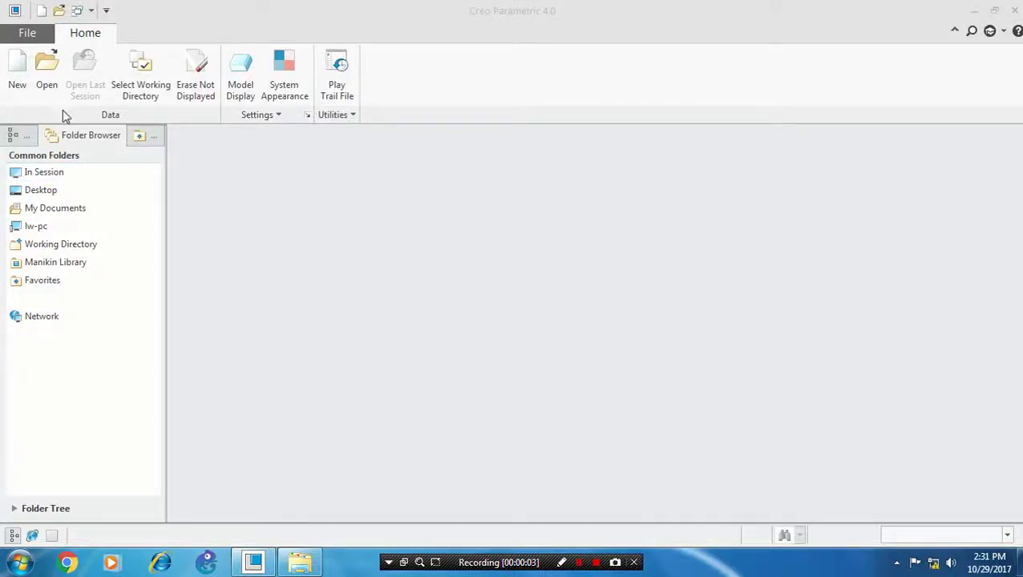
Create new solid part PRT0013 from the mmns_part_solid template instead of the default.
{"action": "left_click", "coordinate": [17, 73]}
{"action": "left_click", "coordinate": [365, 402]}
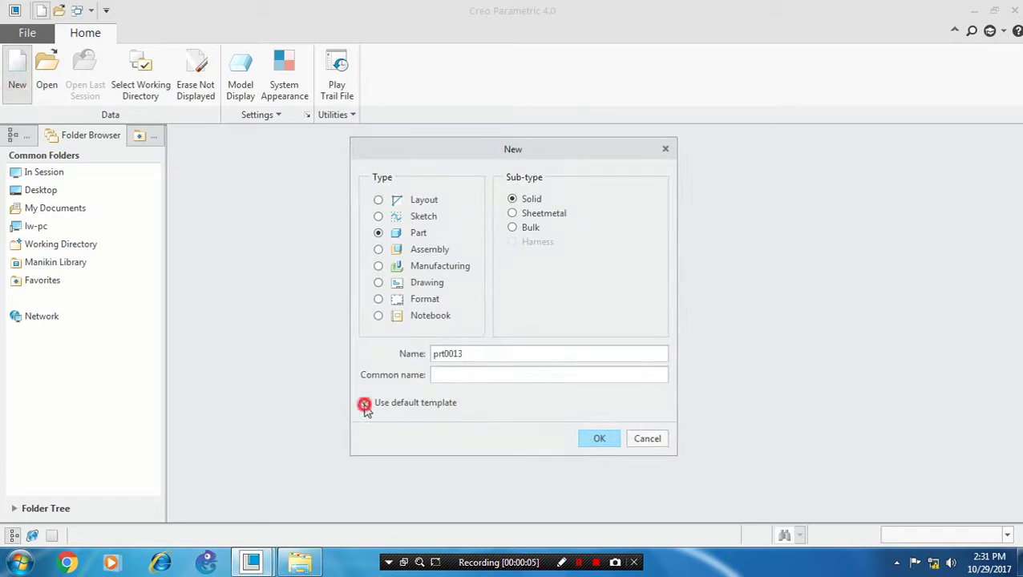
{"action": "left_click", "coordinate": [604, 440]}
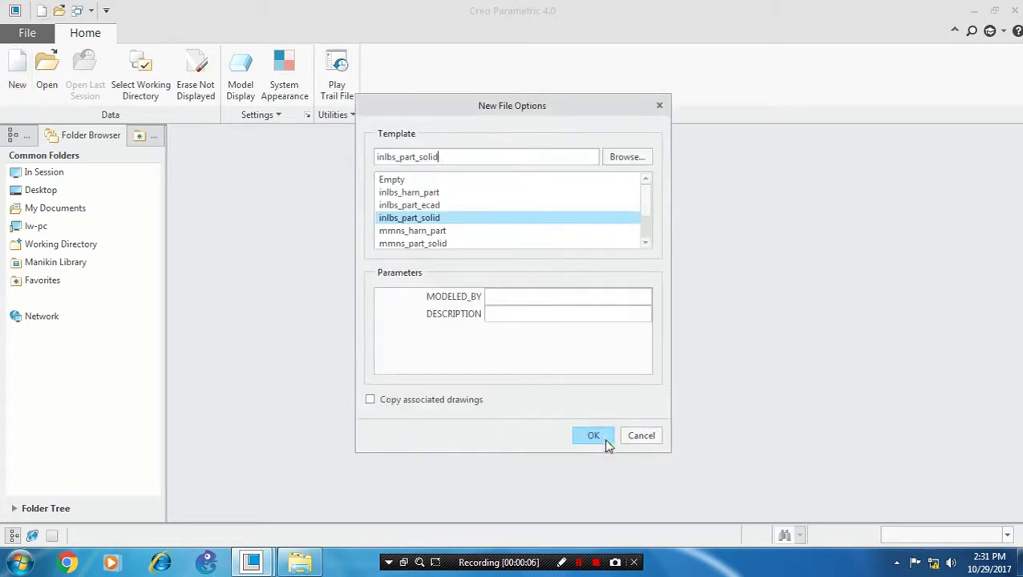
{"action": "left_click", "coordinate": [425, 231]}
{"action": "left_click", "coordinate": [425, 243]}
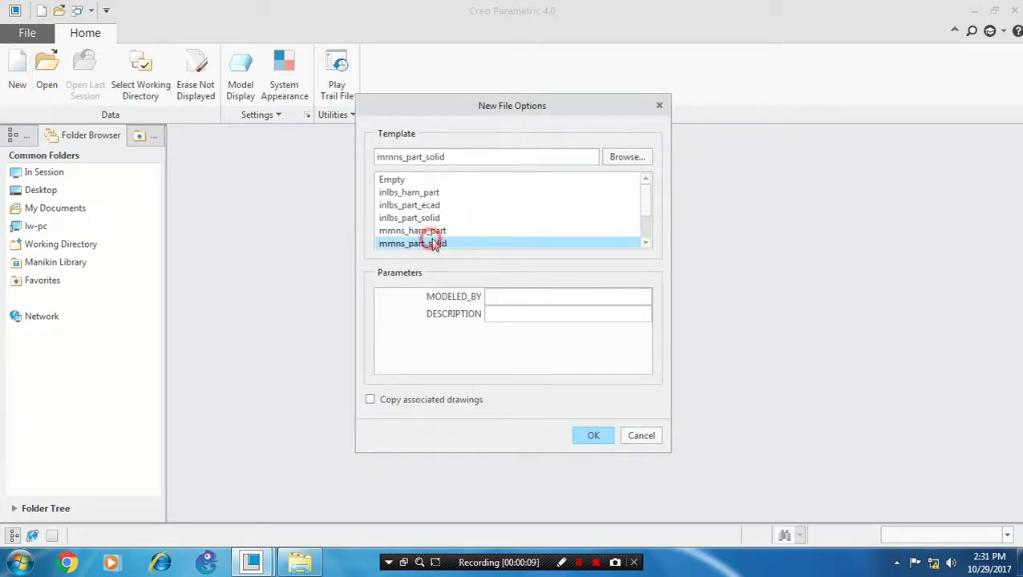
{"action": "left_click", "coordinate": [593, 435]}
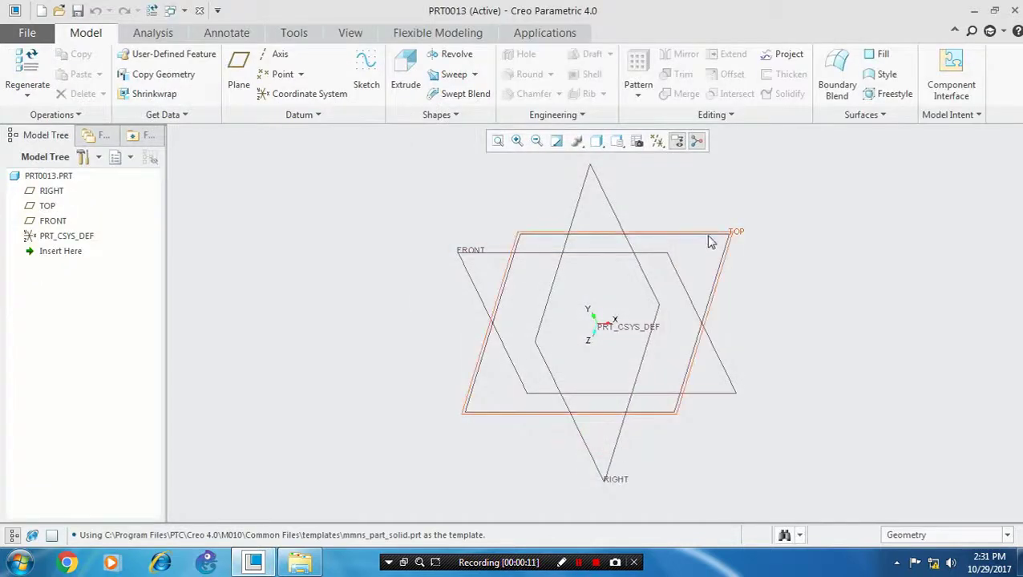
Start a sketch on the TOP plane and draw two concentric circles above the origin.
{"action": "left_click", "coordinate": [709, 231]}
{"action": "left_click", "coordinate": [366, 79]}
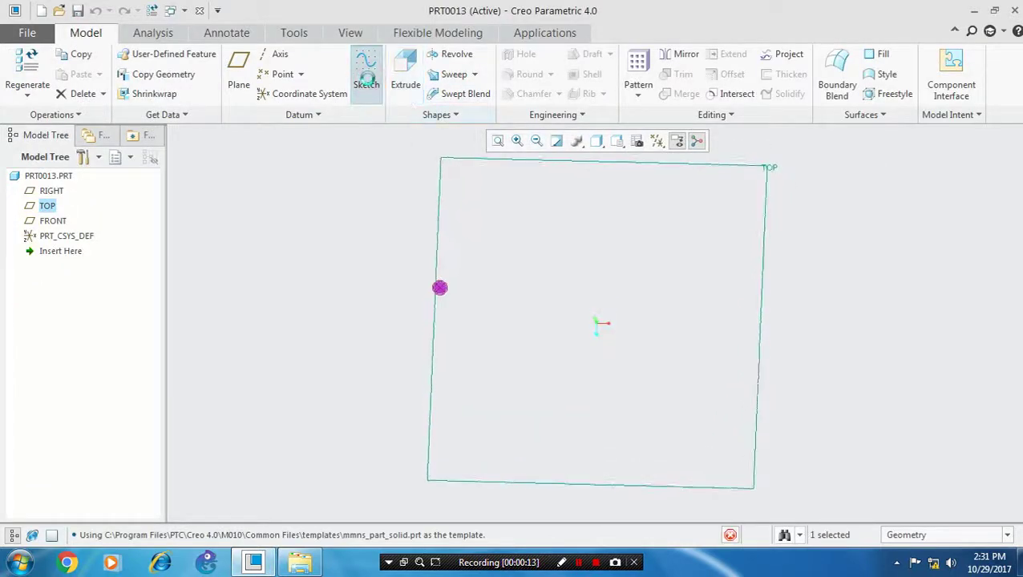
{"action": "left_click", "coordinate": [515, 142]}
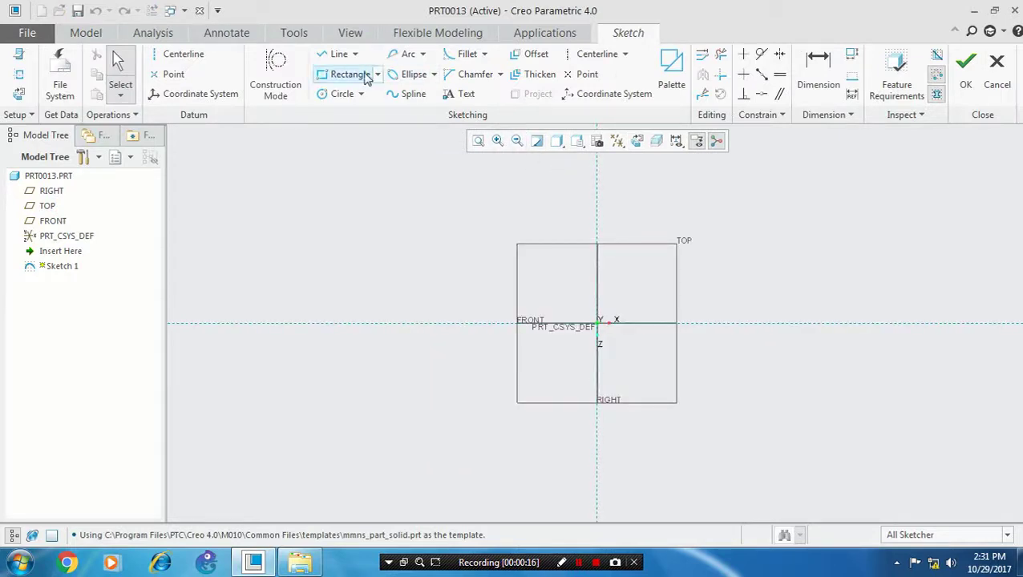
{"action": "left_click", "coordinate": [339, 94]}
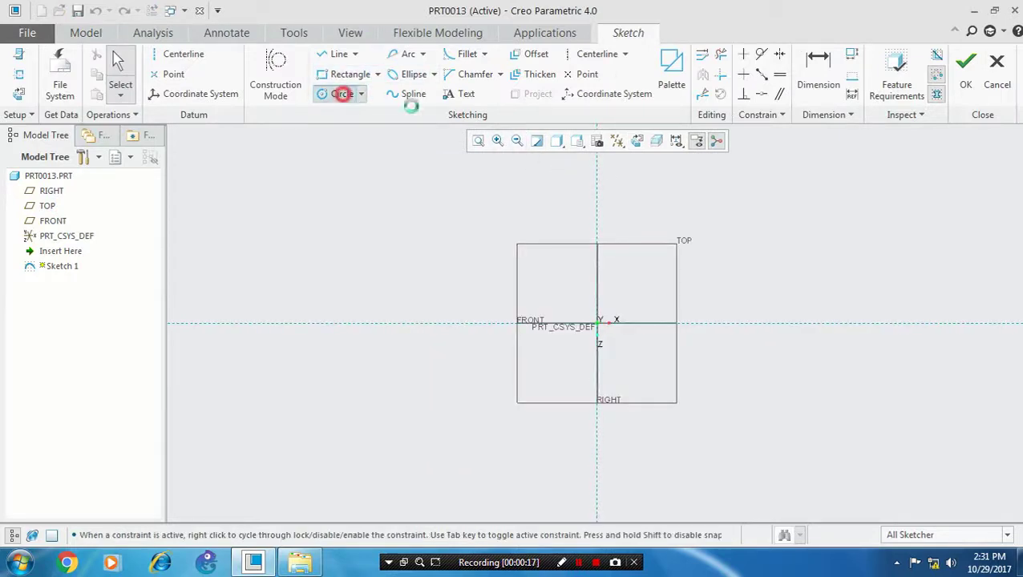
{"action": "left_click", "coordinate": [617, 246]}
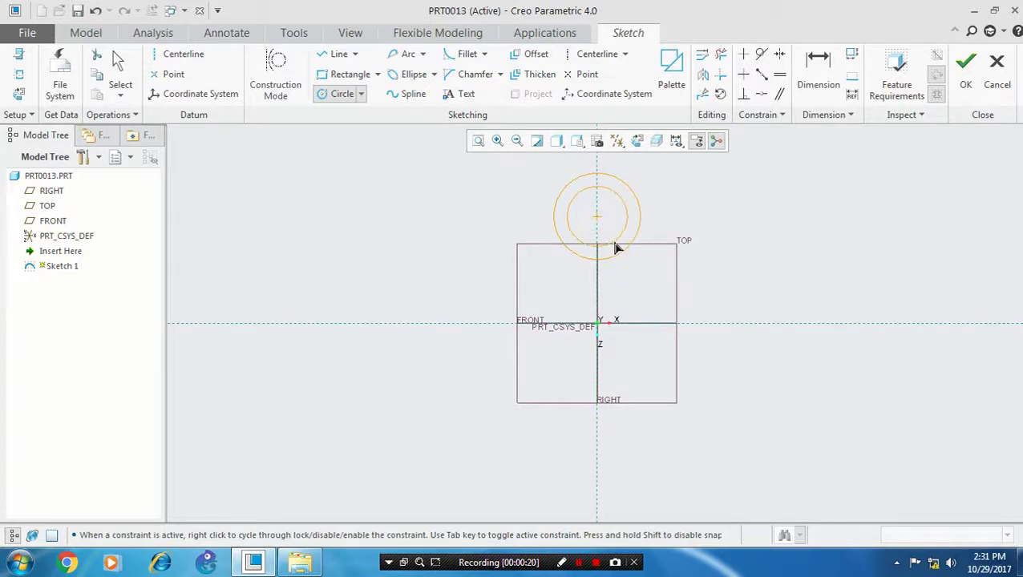
{"action": "left_click", "coordinate": [613, 244]}
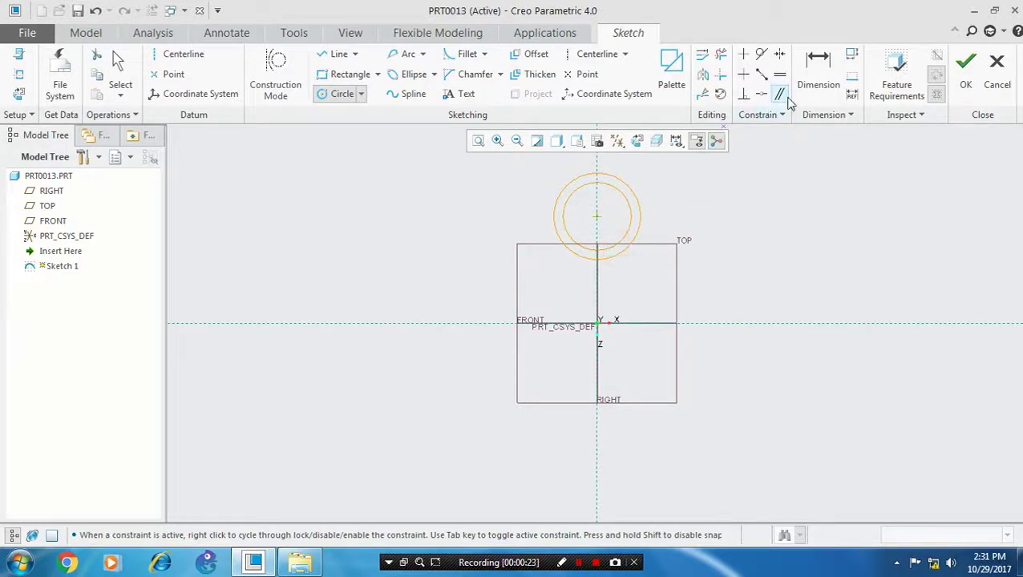
{"action": "left_click", "coordinate": [896, 76]}
{"action": "left_click", "coordinate": [514, 351]}
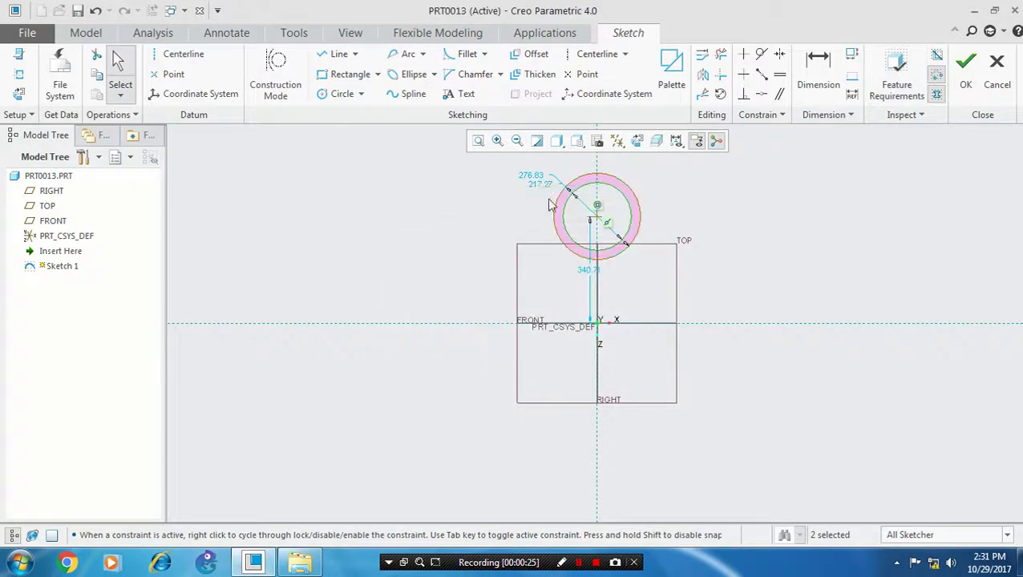
Set the outer circle diameter to 280 and the inner to 220.
{"action": "double_click", "coordinate": [531, 176]}
{"action": "type", "text": "28"}
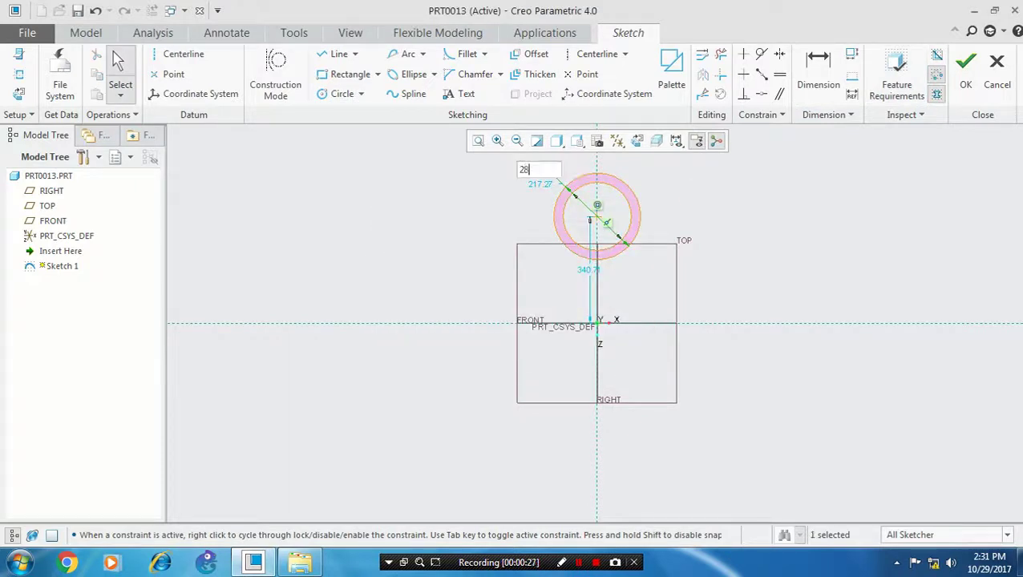
{"action": "type", "text": "0"}
{"action": "key", "text": "Return"}
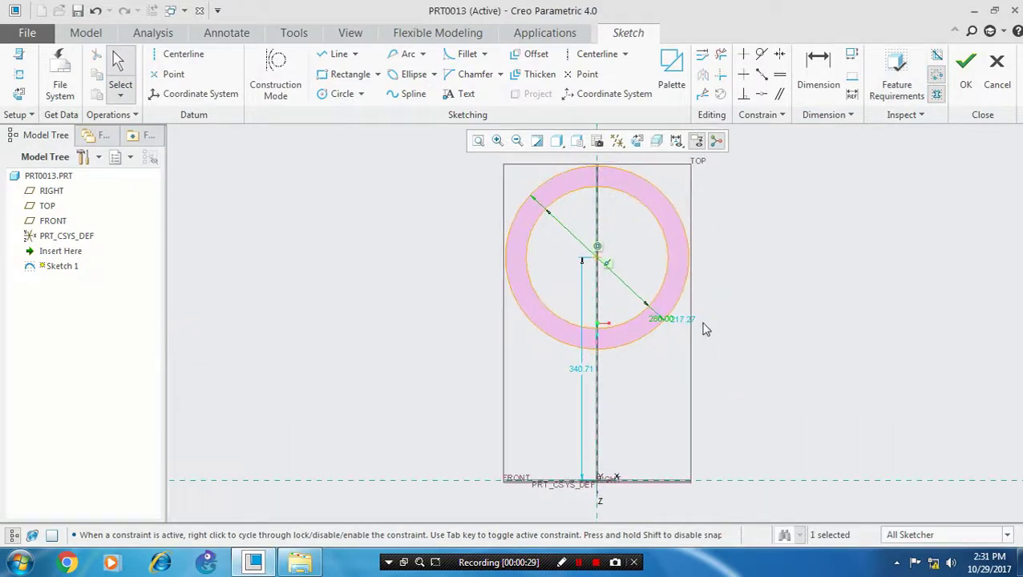
{"action": "double_click", "coordinate": [691, 324]}
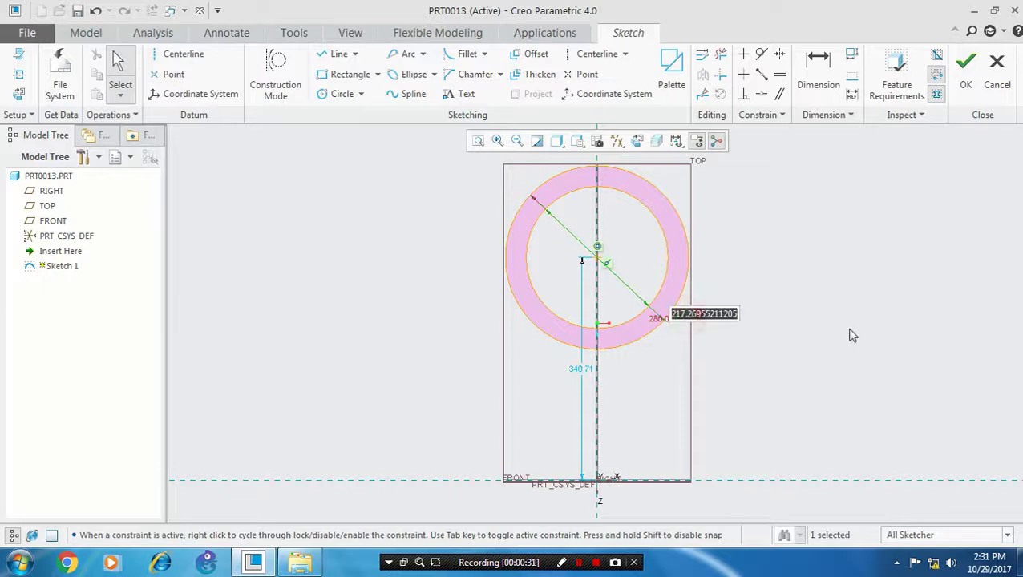
{"action": "type", "text": "220"}
{"action": "key", "text": "Return"}
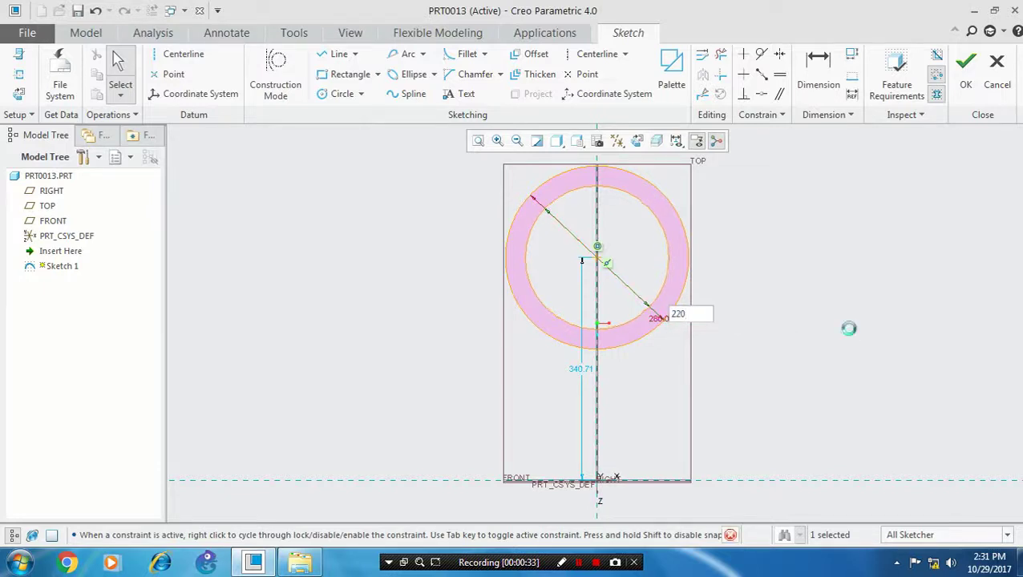
Draw a three-sided rectangular notch on the lower left of the outer circle.
{"action": "left_click", "coordinate": [340, 55]}
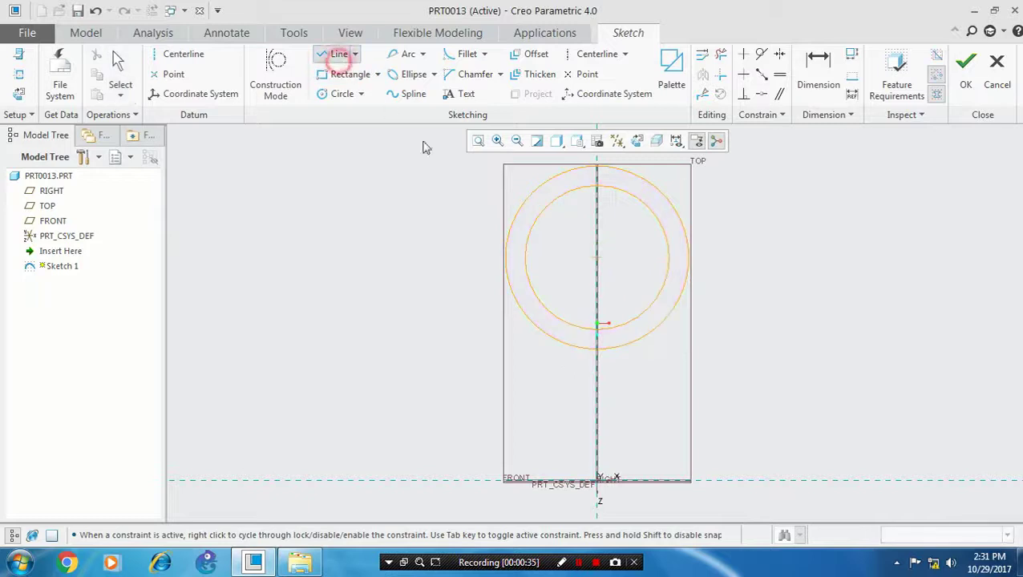
{"action": "left_click", "coordinate": [522, 309]}
{"action": "left_click", "coordinate": [522, 345]}
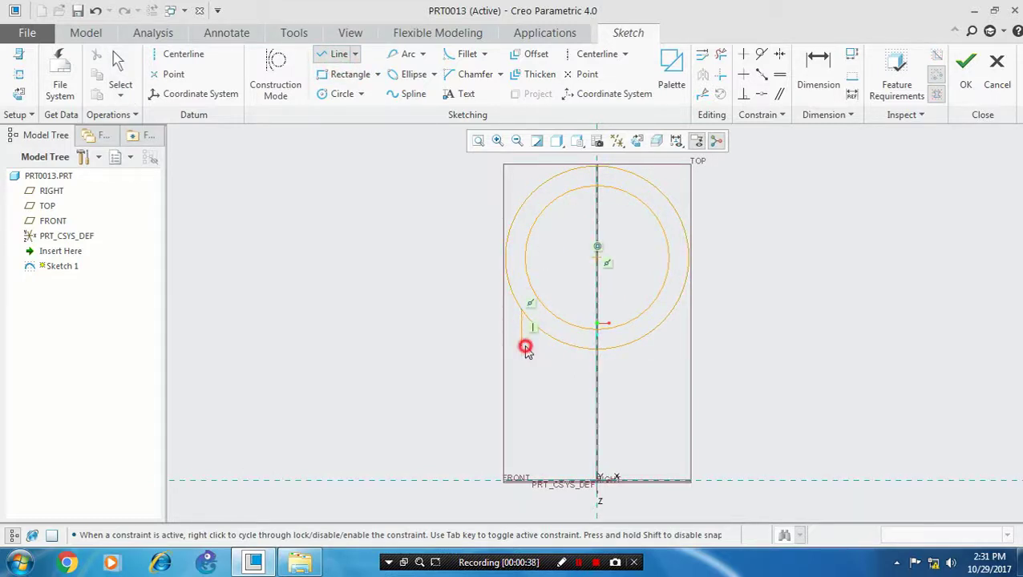
{"action": "left_click", "coordinate": [538, 346]}
{"action": "left_click", "coordinate": [537, 302]}
{"action": "middle_click", "coordinate": [706, 241]}
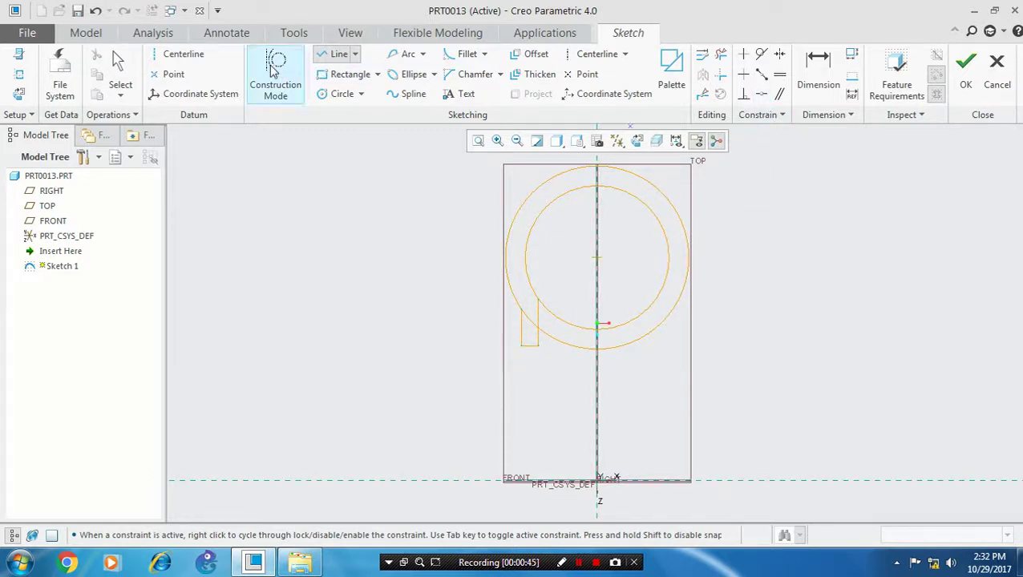
Add a diagonal centerline through the circles' centre.
{"action": "left_click", "coordinate": [182, 54]}
{"action": "left_click", "coordinate": [596, 258]}
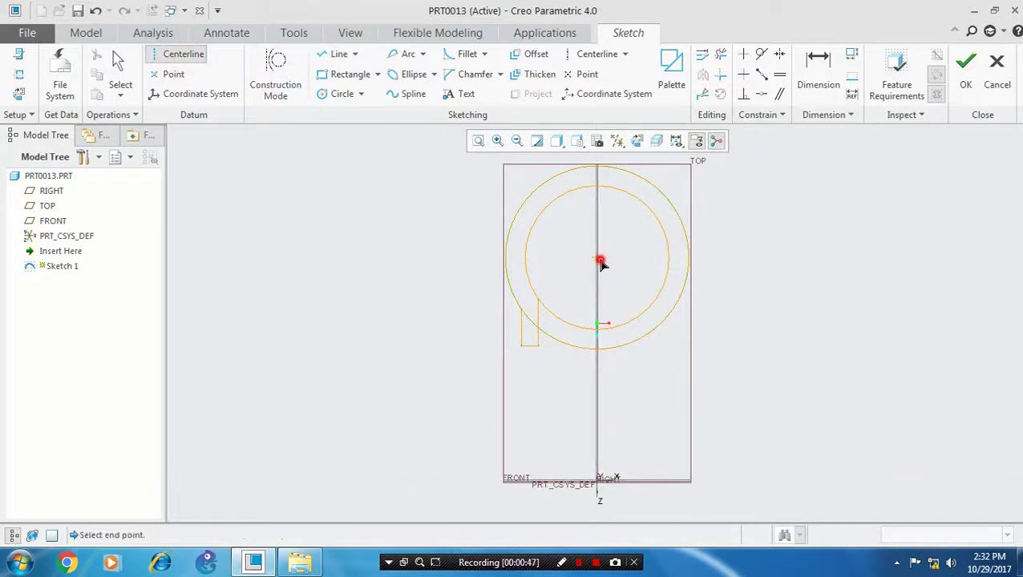
{"action": "left_click", "coordinate": [641, 297]}
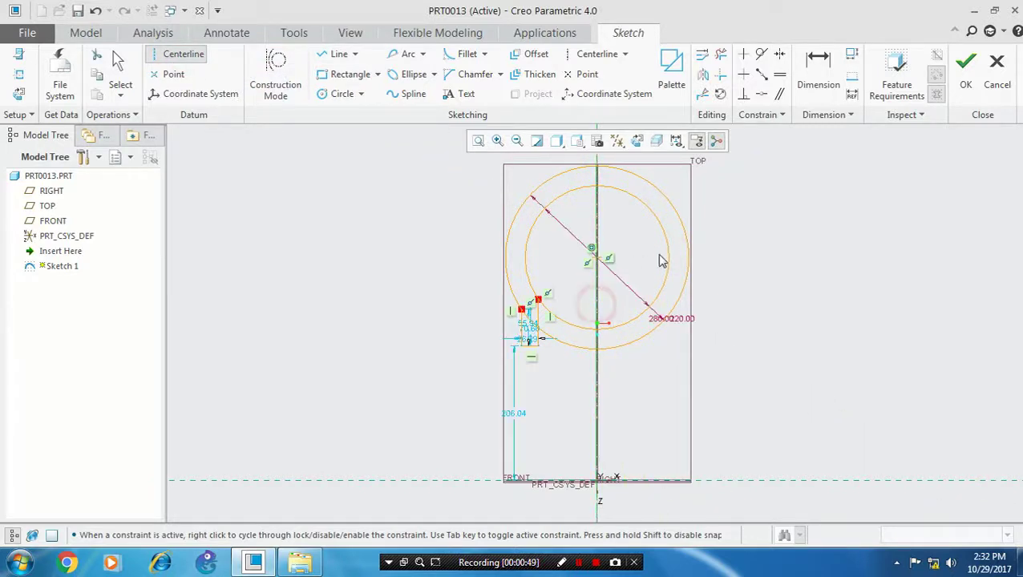
{"action": "middle_click", "coordinate": [550, 322]}
Mirror the notch lines across the diagonal centerline to the right side.
{"action": "scroll", "coordinate": [548, 320], "scroll_direction": "up", "scroll_amount": 3}
{"action": "left_click", "coordinate": [486, 339]}
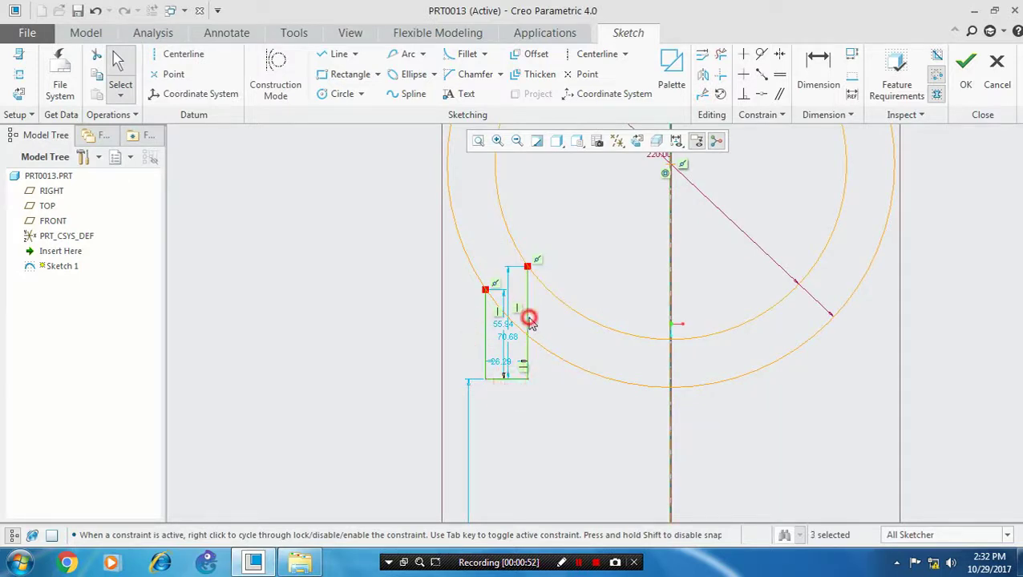
{"action": "left_click", "coordinate": [704, 78]}
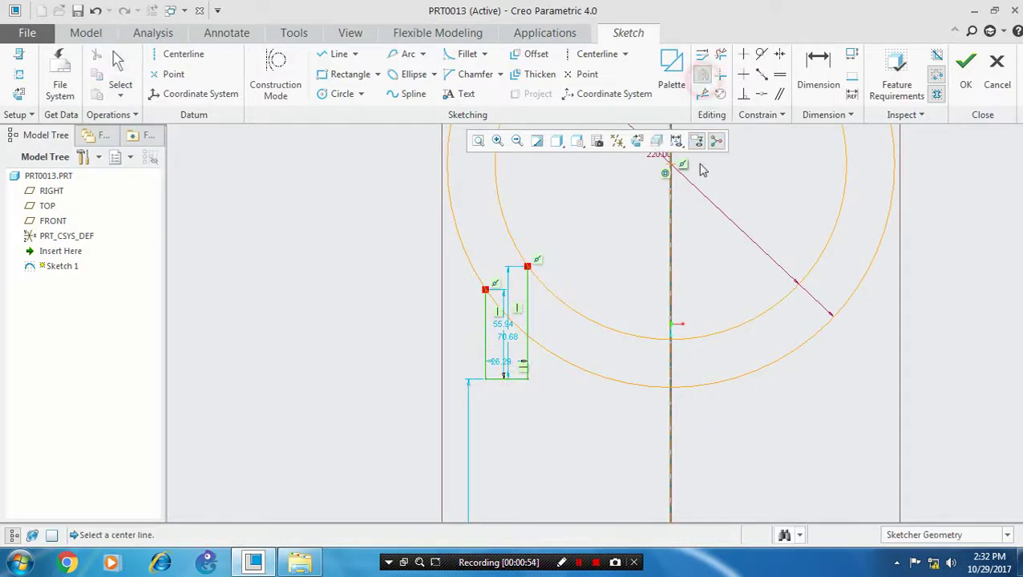
{"action": "left_click", "coordinate": [672, 273]}
{"action": "scroll", "coordinate": [766, 309], "scroll_direction": "up", "scroll_amount": 2}
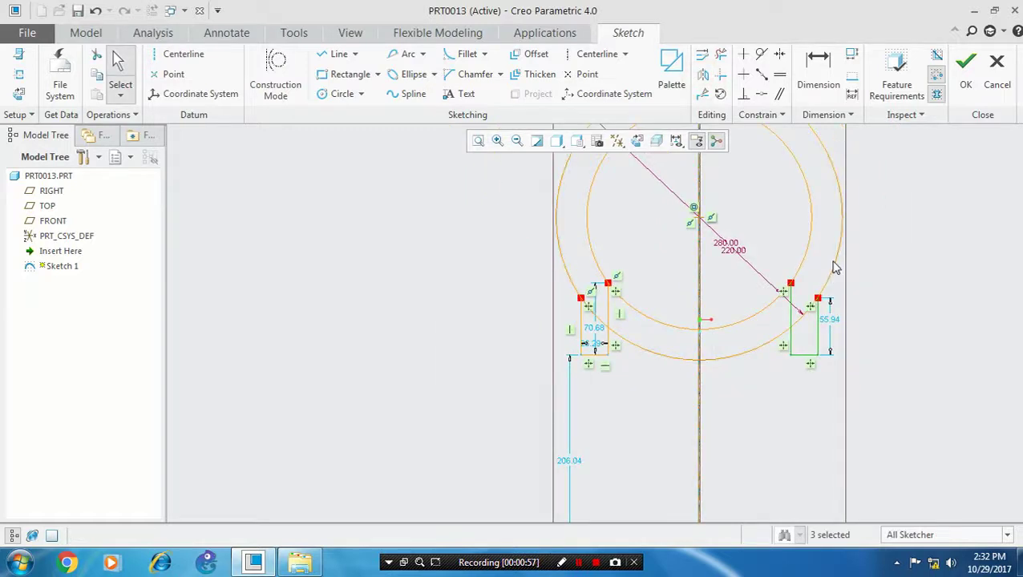
{"action": "scroll", "coordinate": [834, 268], "scroll_direction": "down", "scroll_amount": 2}
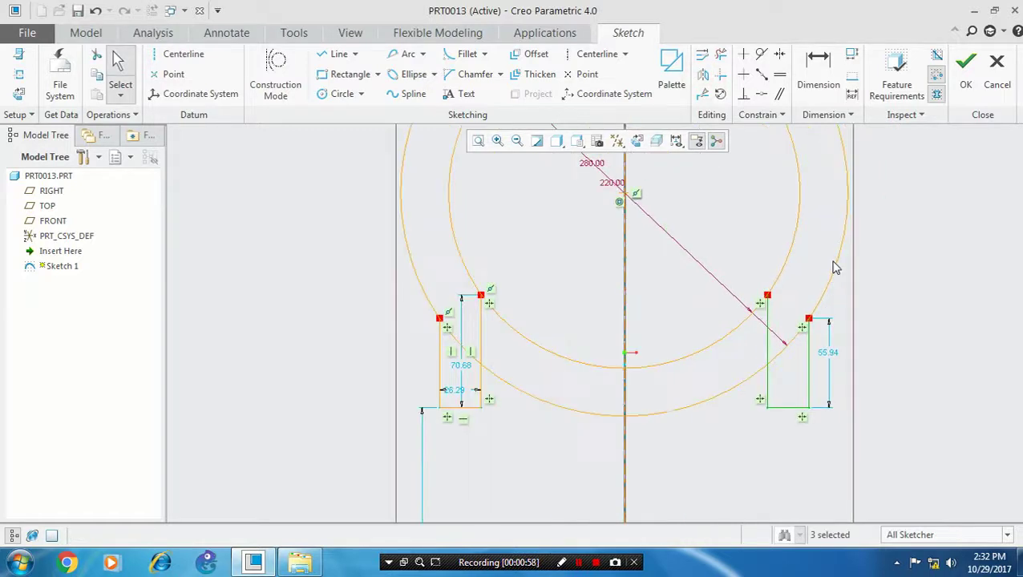
Trim away the lower inner and outer arcs, including those beside the right notch.
{"action": "left_click", "coordinate": [721, 54]}
{"action": "left_click", "coordinate": [708, 346]}
{"action": "left_click_drag", "start_coordinate": [719, 382], "coordinate": [713, 423]}
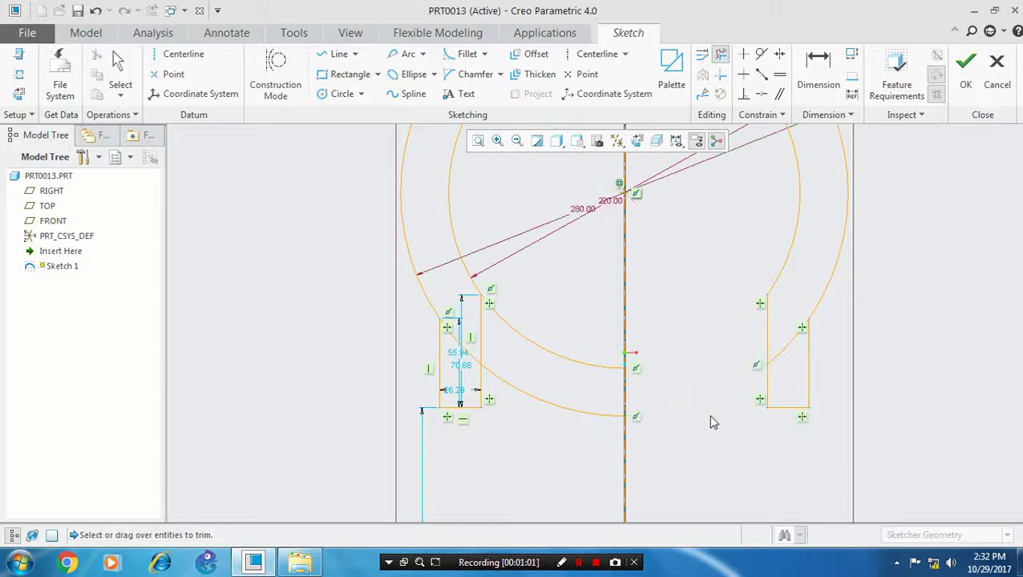
{"action": "mouse_move", "coordinate": [568, 356]}
{"action": "left_mouse_down"}
{"action": "mouse_move", "coordinate": [565, 393]}
{"action": "mouse_move", "coordinate": [547, 415]}
{"action": "left_mouse_up"}
{"action": "scroll", "coordinate": [461, 342], "scroll_direction": "down", "scroll_amount": 3}
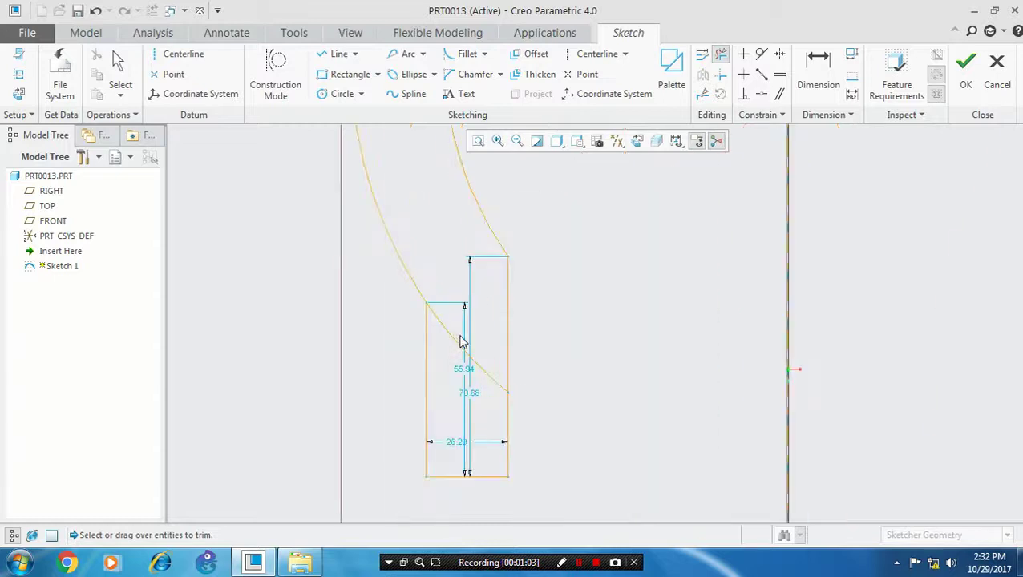
Trim the arcs inside both notches and the leftover piece near the centerline.
{"action": "left_click_drag", "start_coordinate": [465, 358], "coordinate": [467, 369]}
{"action": "scroll", "coordinate": [497, 360], "scroll_direction": "up", "scroll_amount": 3}
{"action": "scroll", "coordinate": [936, 353], "scroll_direction": "down", "scroll_amount": 4}
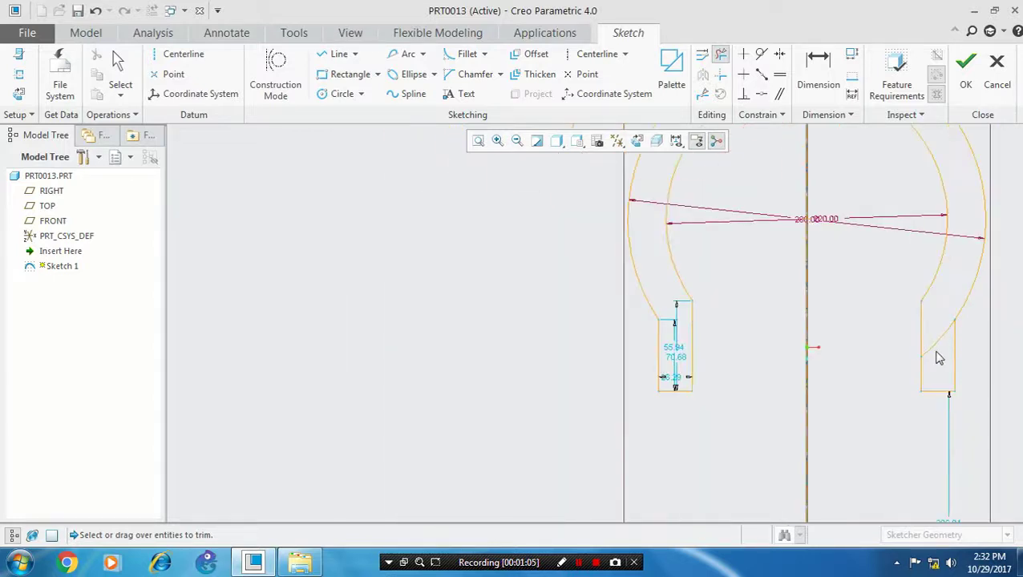
{"action": "left_click_drag", "start_coordinate": [922, 331], "coordinate": [948, 365]}
{"action": "scroll", "coordinate": [945, 381], "scroll_direction": "up", "scroll_amount": 3}
{"action": "scroll", "coordinate": [982, 402], "scroll_direction": "up", "scroll_amount": 3}
{"action": "scroll", "coordinate": [994, 409], "scroll_direction": "down", "scroll_amount": 2}
{"action": "scroll", "coordinate": [1002, 417], "scroll_direction": "up", "scroll_amount": 2}
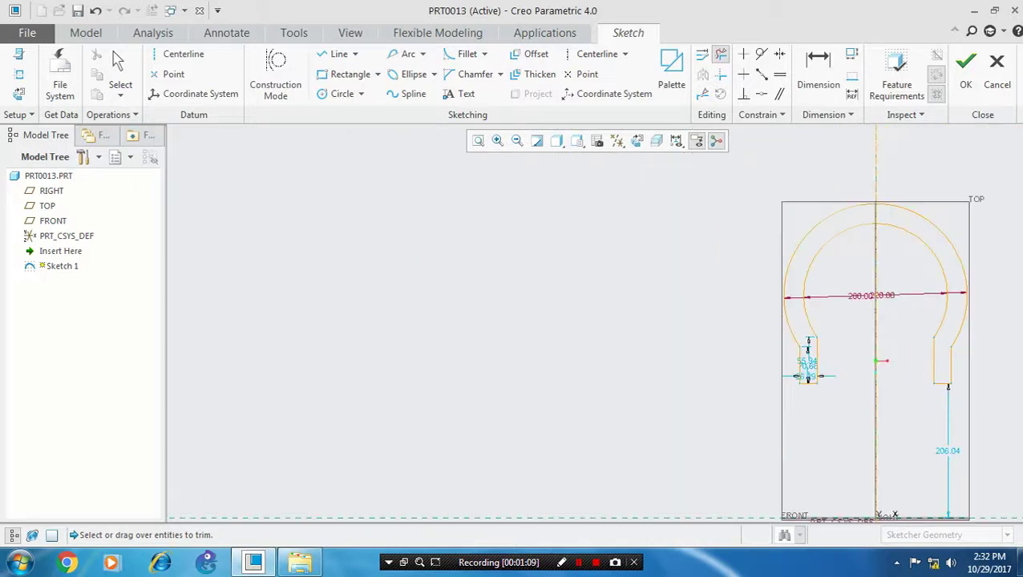
{"action": "left_click", "coordinate": [478, 142]}
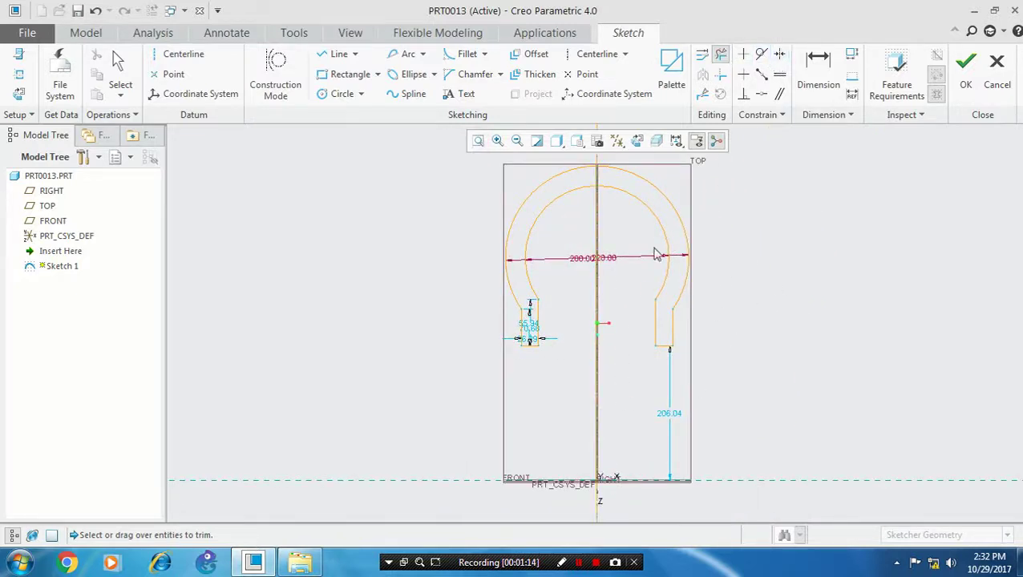
{"action": "left_click_drag", "start_coordinate": [597, 428], "coordinate": [595, 431]}
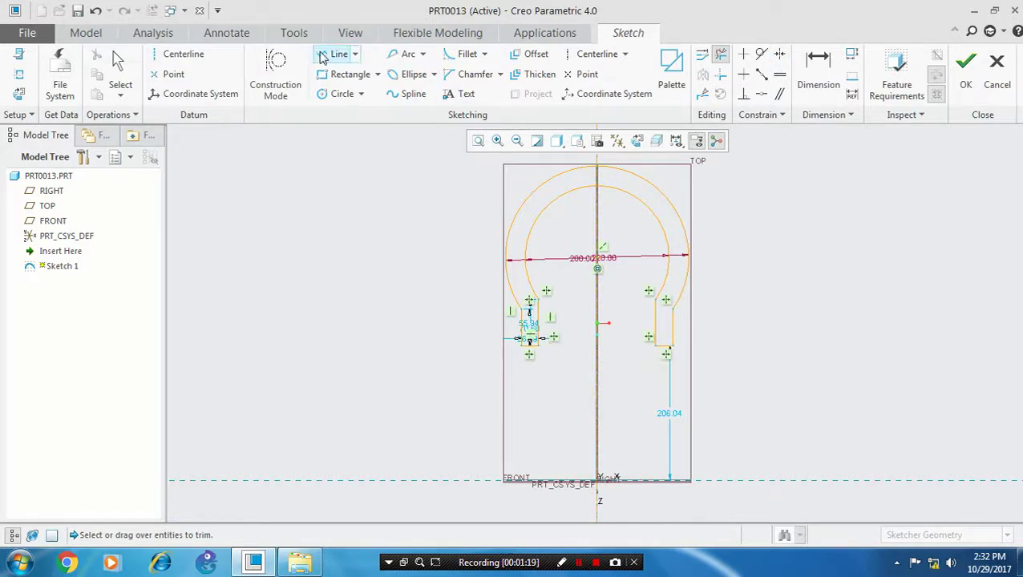
Place a datum centerline through the sketch origin and finish Sketch 1.
{"action": "left_click", "coordinate": [176, 53]}
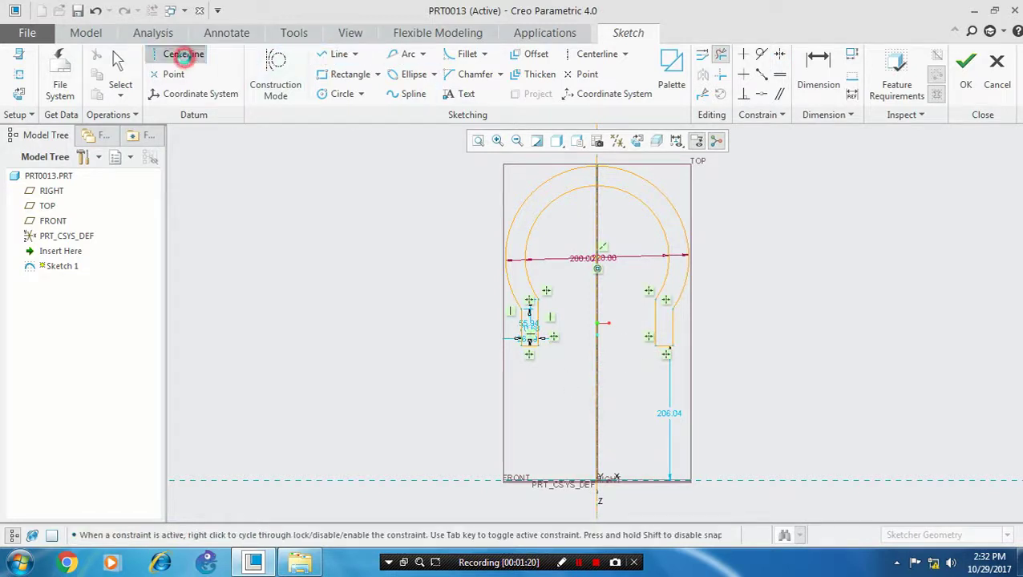
{"action": "left_click", "coordinate": [599, 481]}
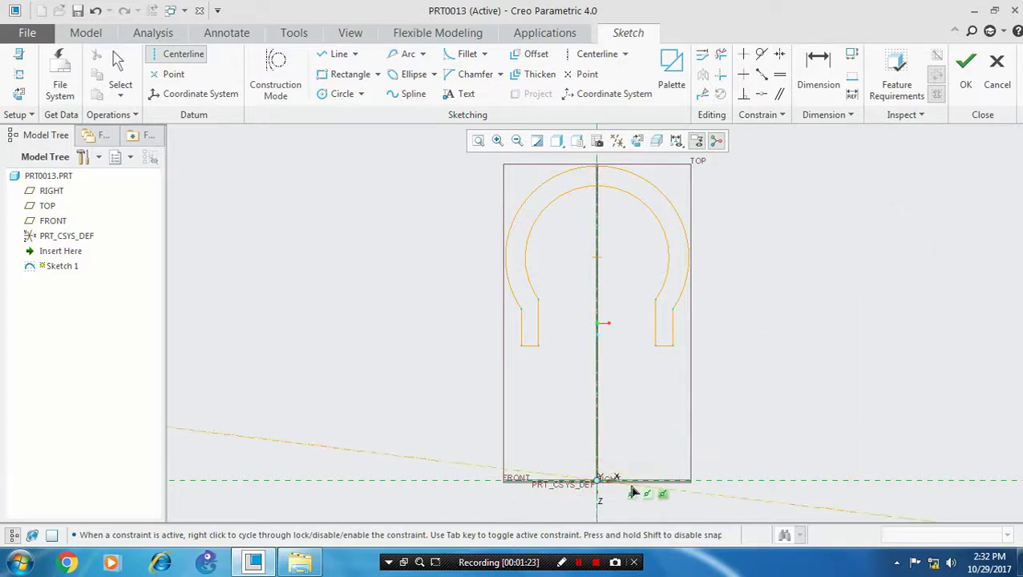
{"action": "left_click", "coordinate": [633, 491]}
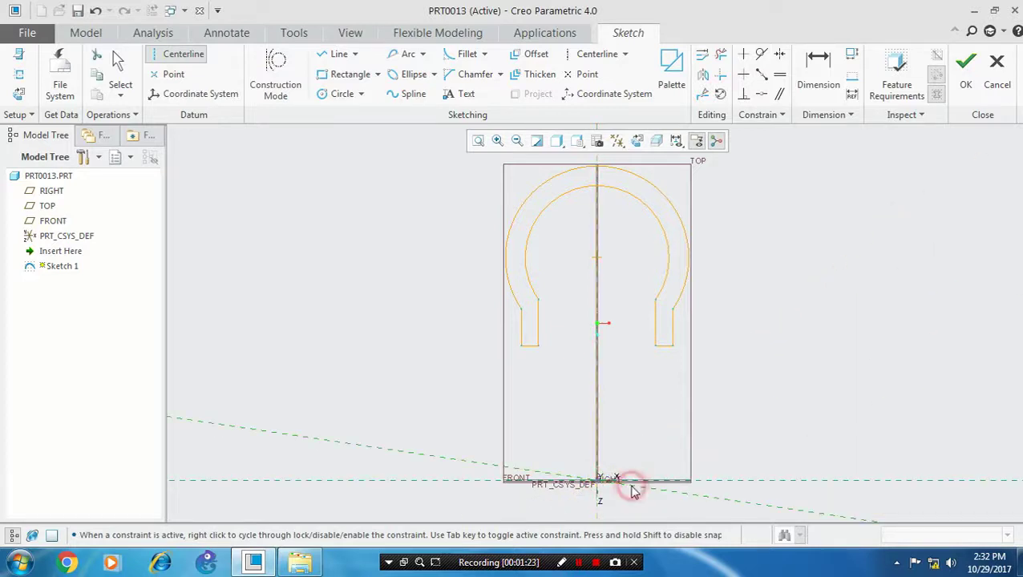
{"action": "middle_click", "coordinate": [678, 459]}
{"action": "left_click", "coordinate": [181, 54]}
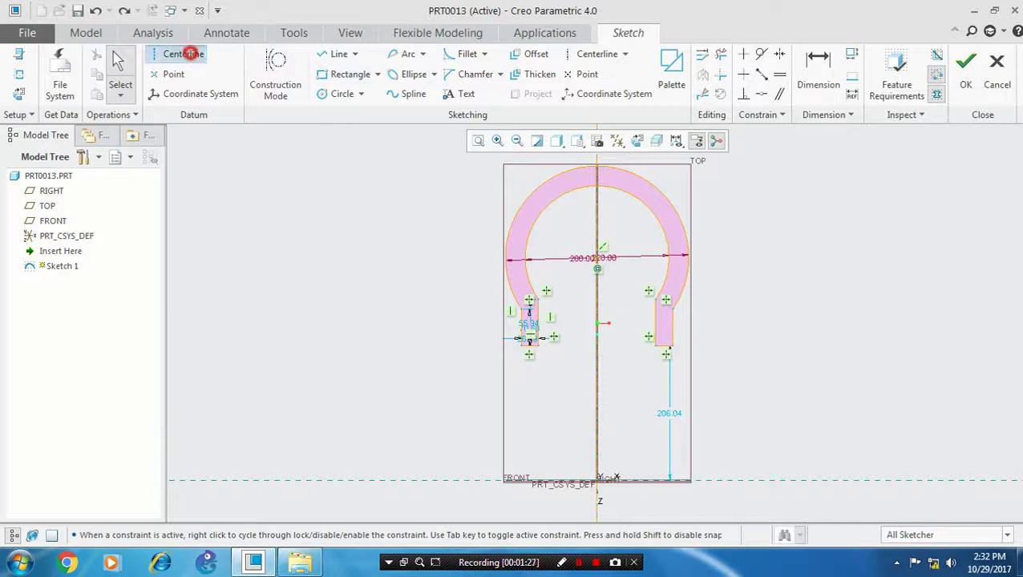
{"action": "left_click", "coordinate": [599, 481]}
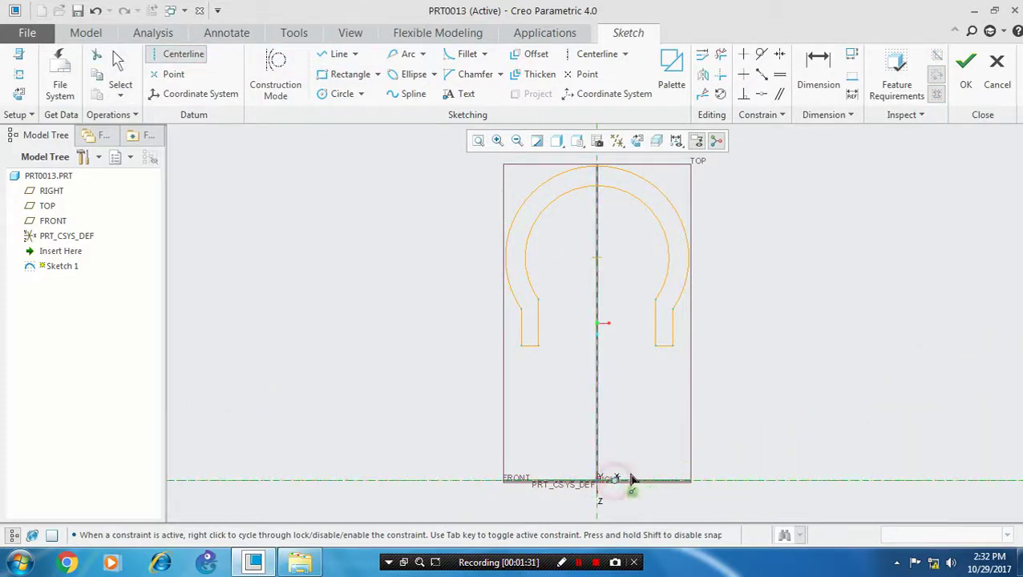
{"action": "left_click", "coordinate": [633, 484]}
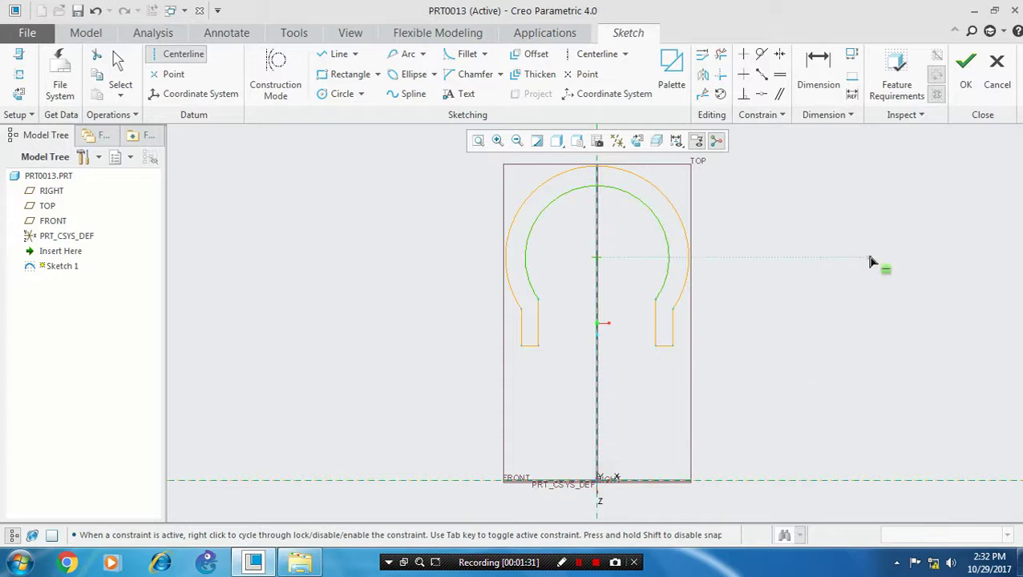
{"action": "left_click", "coordinate": [966, 76]}
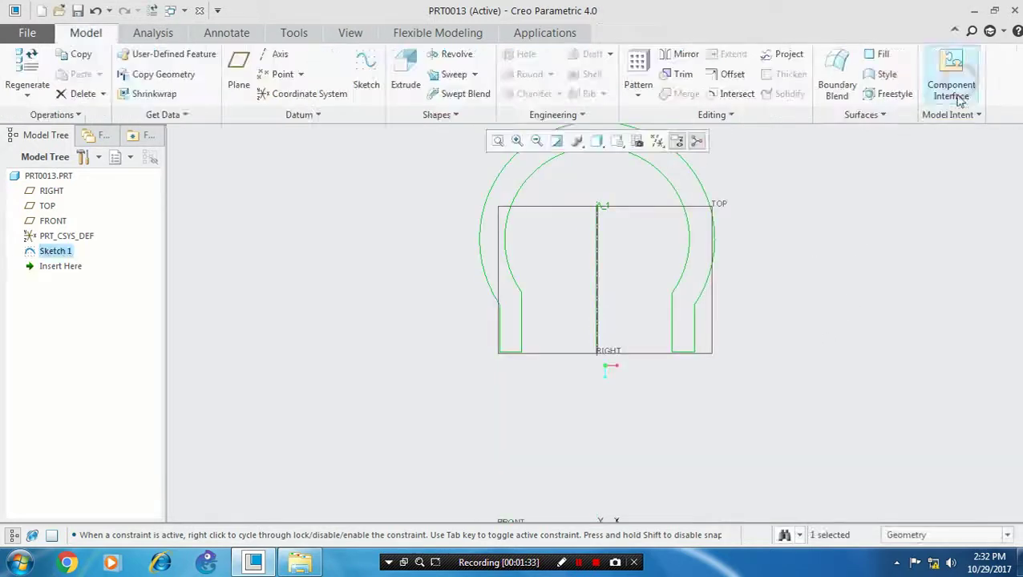
Recheck Sketch 1's references, then revolve the profile 360° into a tire preview.
{"action": "right_click", "coordinate": [63, 254]}
{"action": "left_click", "coordinate": [87, 183]}
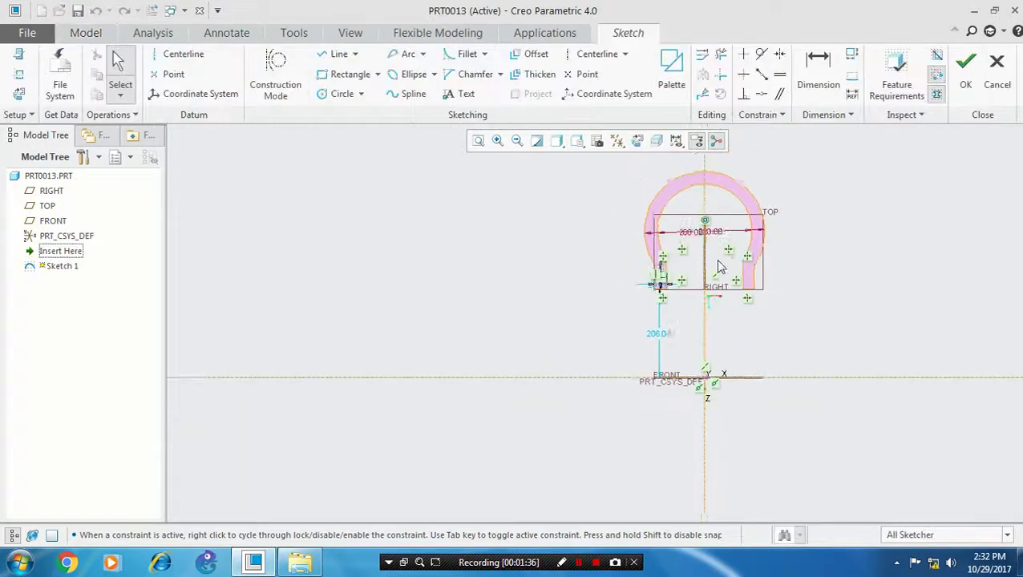
{"action": "scroll", "coordinate": [719, 267], "scroll_direction": "up", "scroll_amount": 1}
{"action": "left_click", "coordinate": [709, 328]}
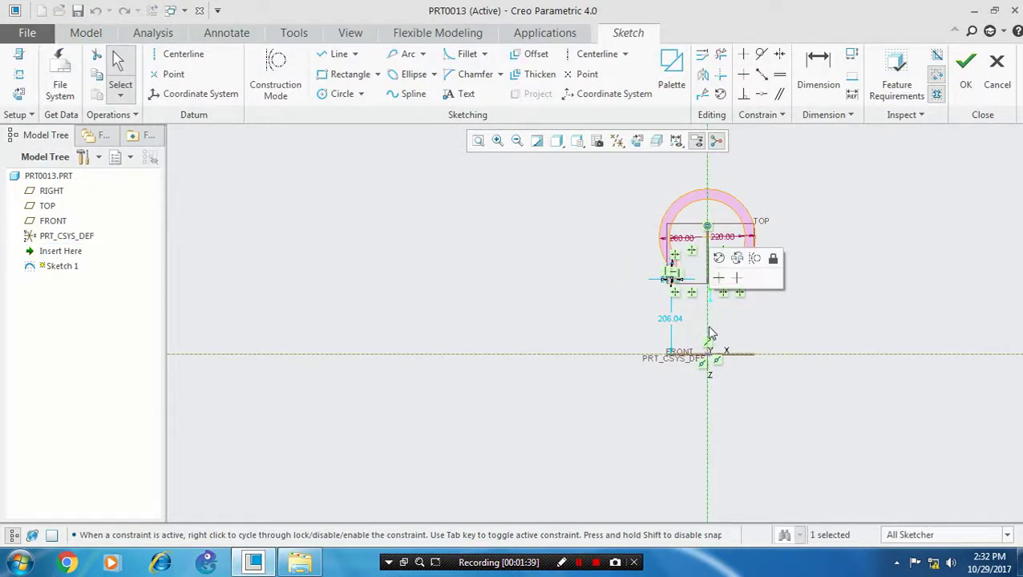
{"action": "left_click", "coordinate": [711, 333]}
{"action": "left_click", "coordinate": [965, 81]}
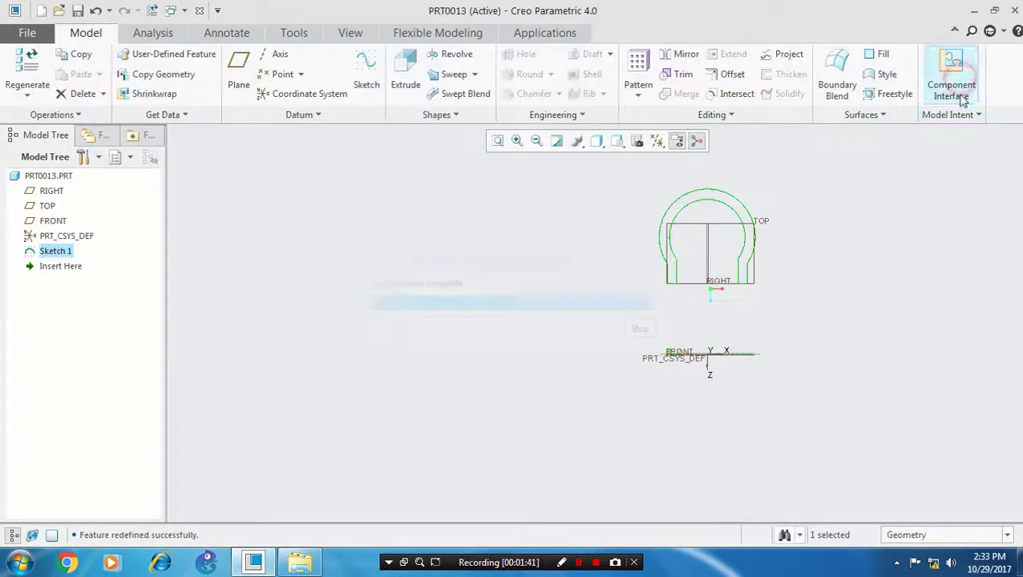
{"action": "left_click", "coordinate": [455, 54]}
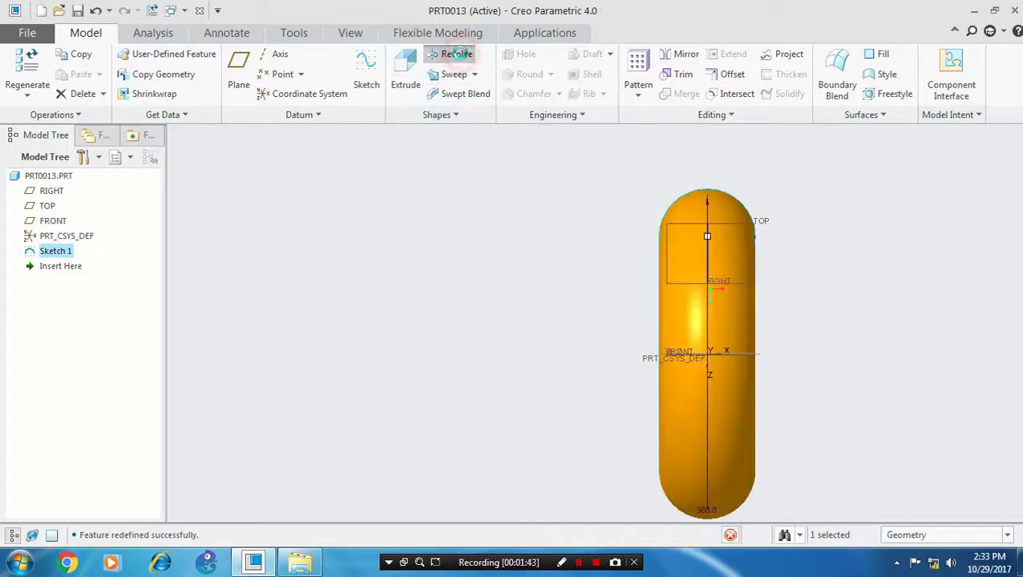
{"action": "middle_click_drag", "start_coordinate": [822, 245], "coordinate": [886, 217]}
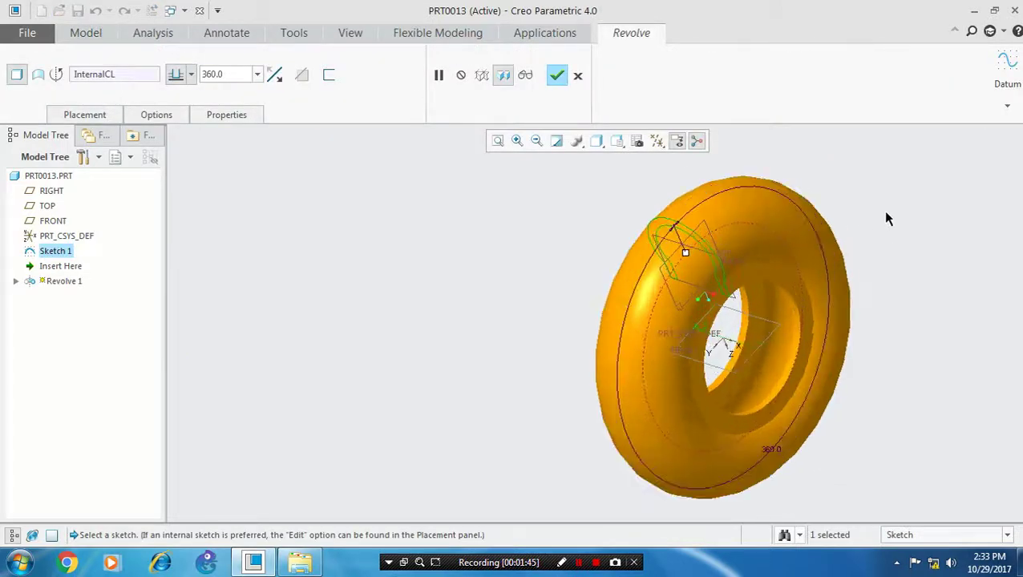
Complete the 360° revolve, hide the datum planes, and orbit the tire.
{"action": "left_click", "coordinate": [557, 76]}
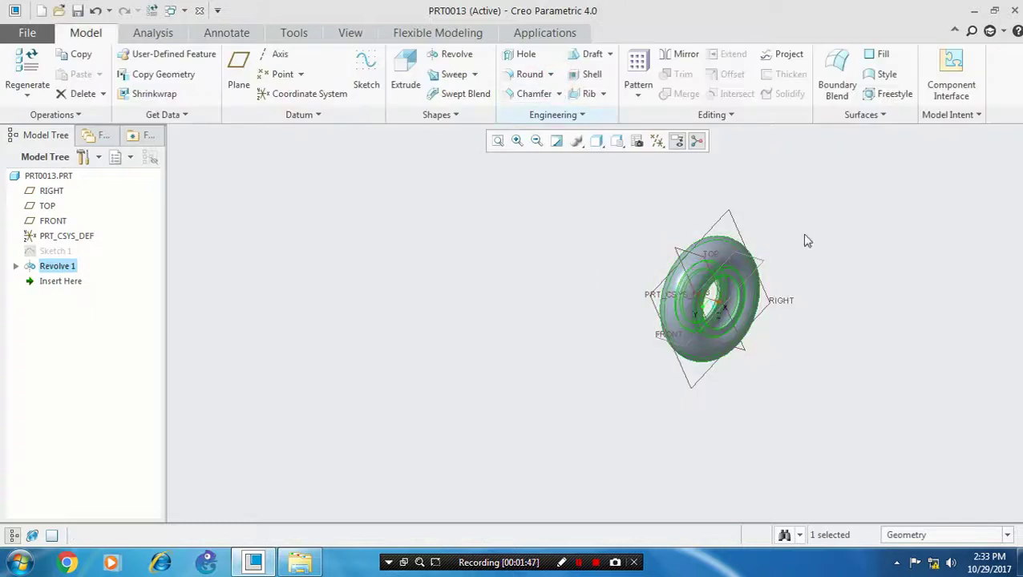
{"action": "left_click", "coordinate": [657, 141]}
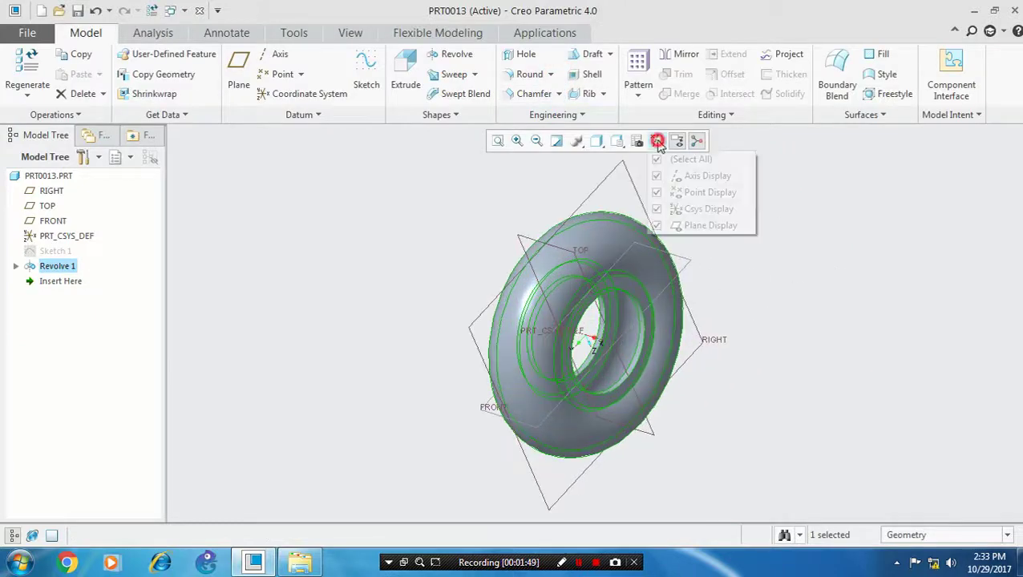
{"action": "left_click", "coordinate": [656, 226]}
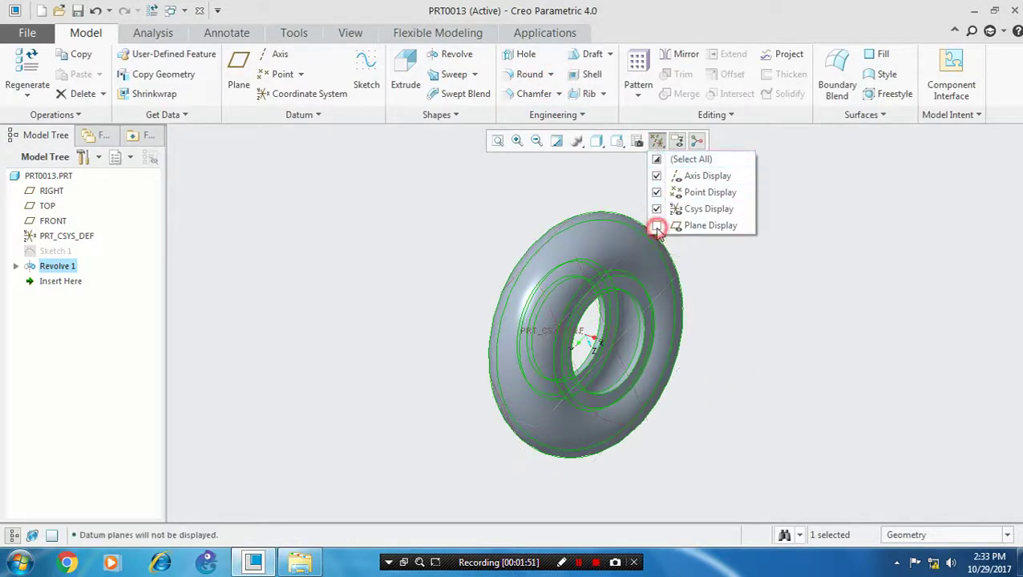
{"action": "left_click", "coordinate": [834, 294]}
{"action": "mouse_move", "coordinate": [744, 301]}
{"action": "middle_mouse_down"}
{"action": "mouse_move", "coordinate": [851, 303]}
{"action": "mouse_move", "coordinate": [829, 360]}
{"action": "mouse_move", "coordinate": [779, 318]}
{"action": "middle_mouse_up"}
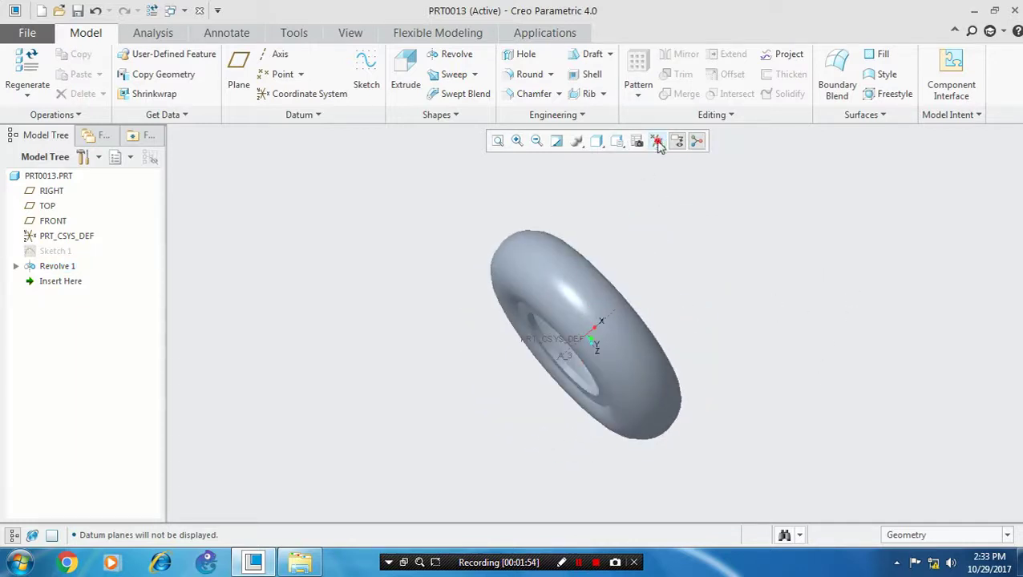
Show the datum planes again and start a sketch on the FRONT plane.
{"action": "left_click", "coordinate": [658, 142]}
{"action": "left_click", "coordinate": [656, 226]}
{"action": "left_click", "coordinate": [794, 297]}
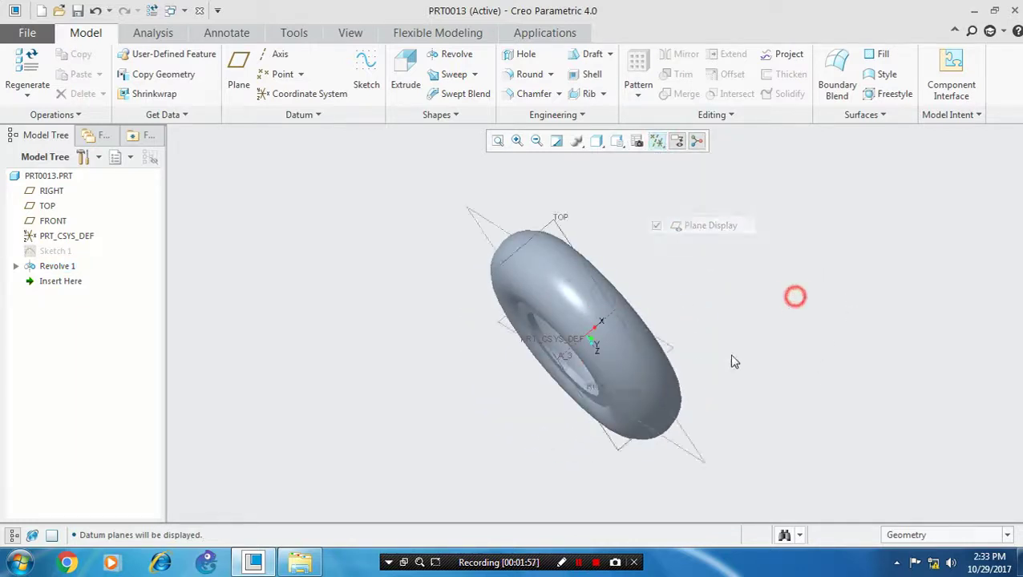
{"action": "left_click", "coordinate": [672, 357]}
{"action": "left_click", "coordinate": [366, 87]}
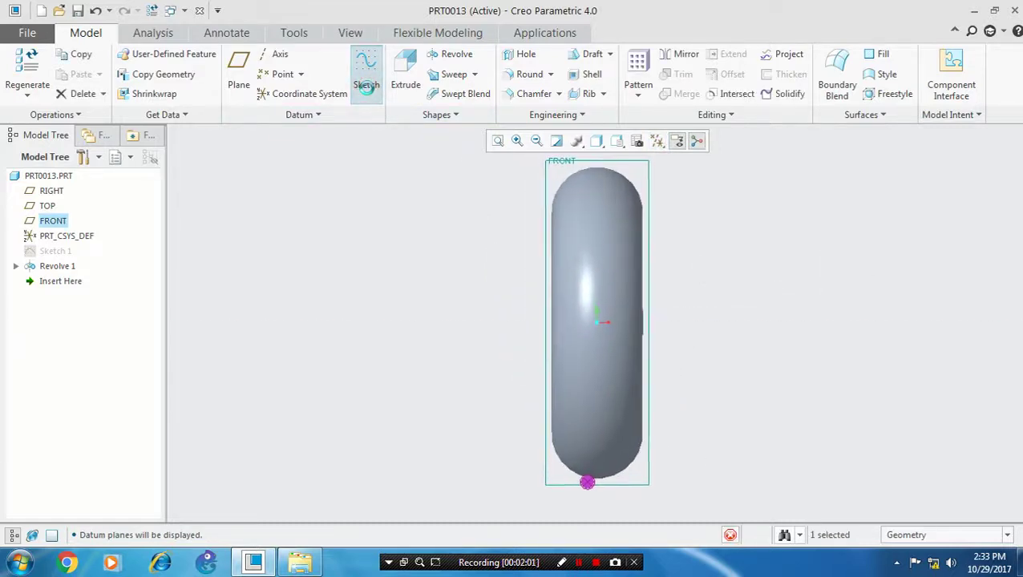
Draw a two-segment V-shaped line above the origin and finish Sketch 2.
{"action": "left_click", "coordinate": [337, 55]}
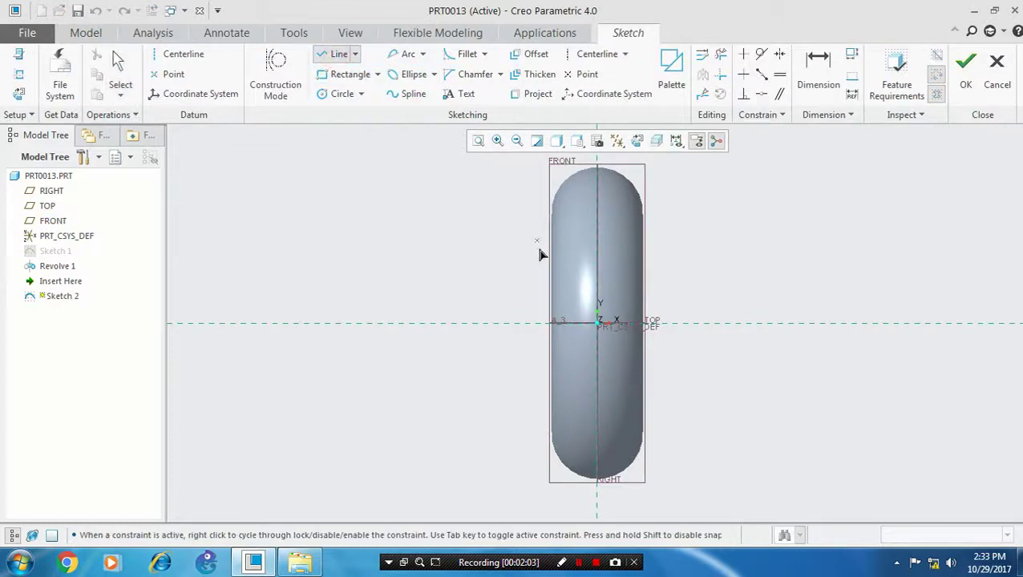
{"action": "left_click", "coordinate": [540, 262]}
{"action": "left_click", "coordinate": [598, 304]}
{"action": "left_click", "coordinate": [657, 269]}
{"action": "middle_click", "coordinate": [698, 271]}
{"action": "left_click", "coordinate": [965, 88]}
{"action": "mouse_move", "coordinate": [786, 310]}
{"action": "middle_mouse_down"}
{"action": "mouse_move", "coordinate": [717, 335]}
{"action": "mouse_move", "coordinate": [745, 322]}
{"action": "middle_mouse_up"}
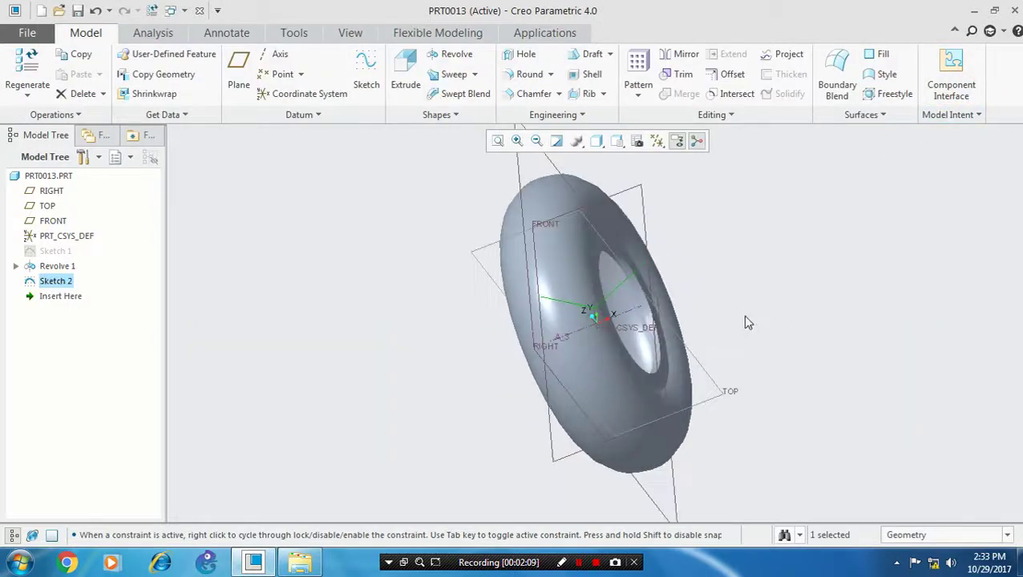
Project the V-shaped curve onto the tire's outer surface as Project 1 and hide datum planes.
{"action": "left_click", "coordinate": [784, 54]}
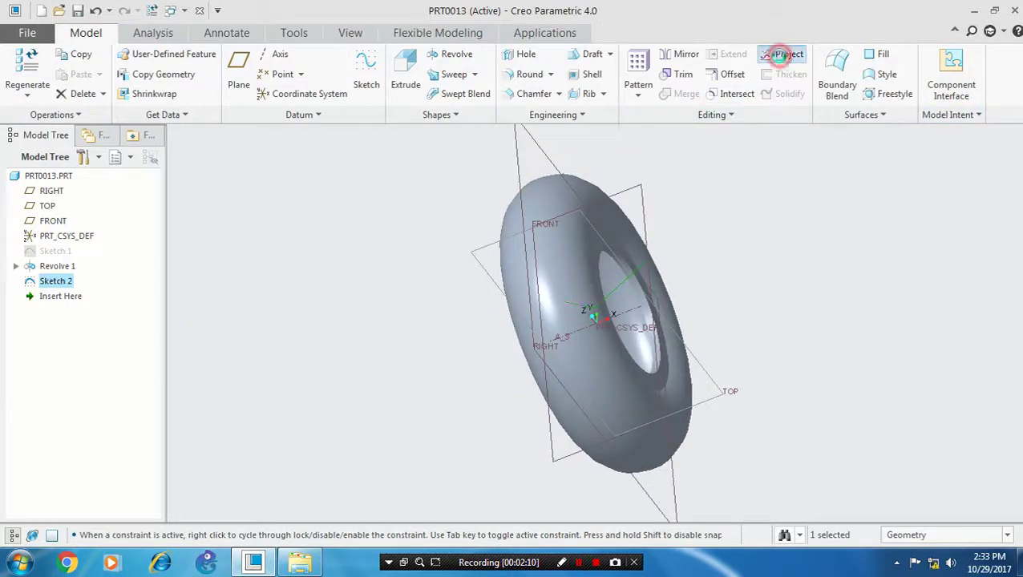
{"action": "left_click", "coordinate": [564, 255]}
{"action": "middle_click_drag", "start_coordinate": [474, 273], "coordinate": [526, 303]}
{"action": "left_click", "coordinate": [510, 74]}
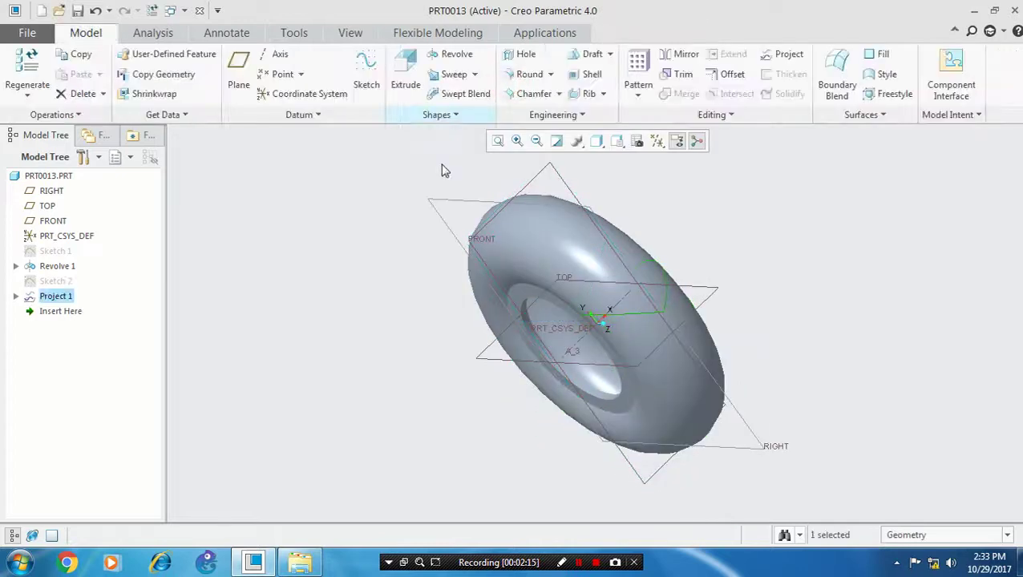
{"action": "middle_click_drag", "start_coordinate": [374, 344], "coordinate": [388, 320]}
{"action": "left_click", "coordinate": [657, 140]}
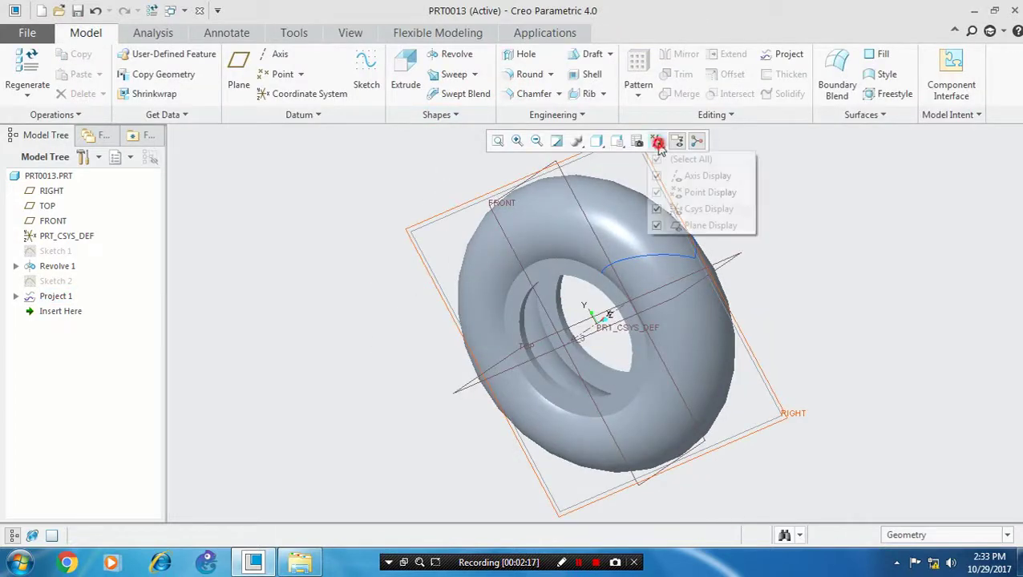
{"action": "left_click", "coordinate": [656, 225]}
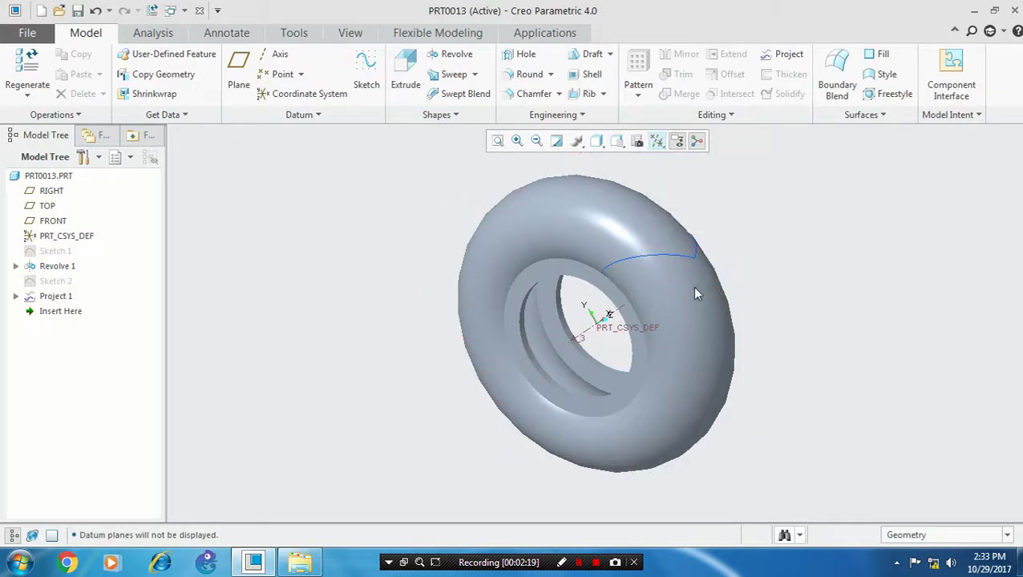
{"action": "middle_click_drag", "start_coordinate": [765, 290], "coordinate": [781, 208]}
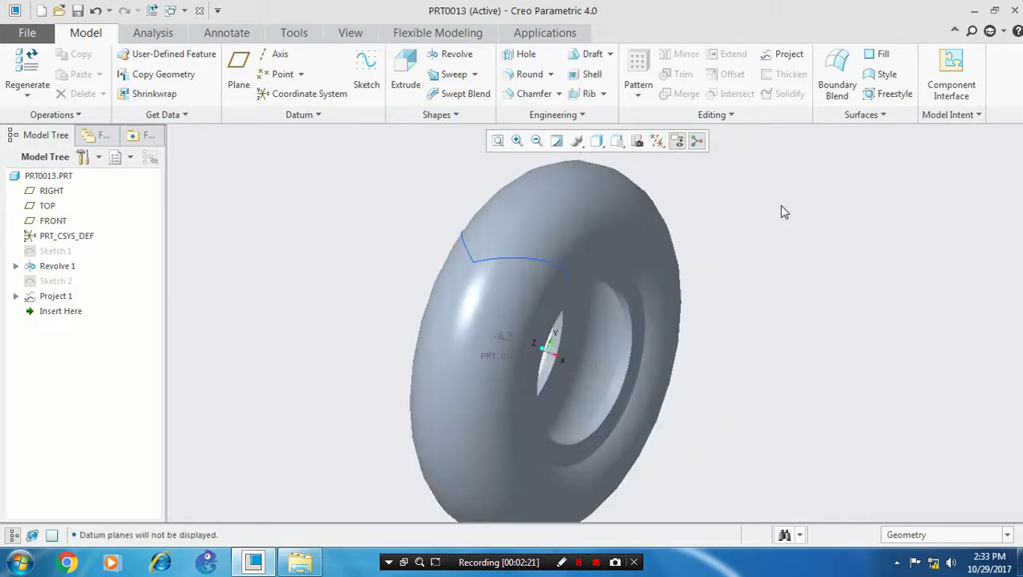
Set up a sweep along the projected curve with a circular section at its start.
{"action": "left_click", "coordinate": [474, 74]}
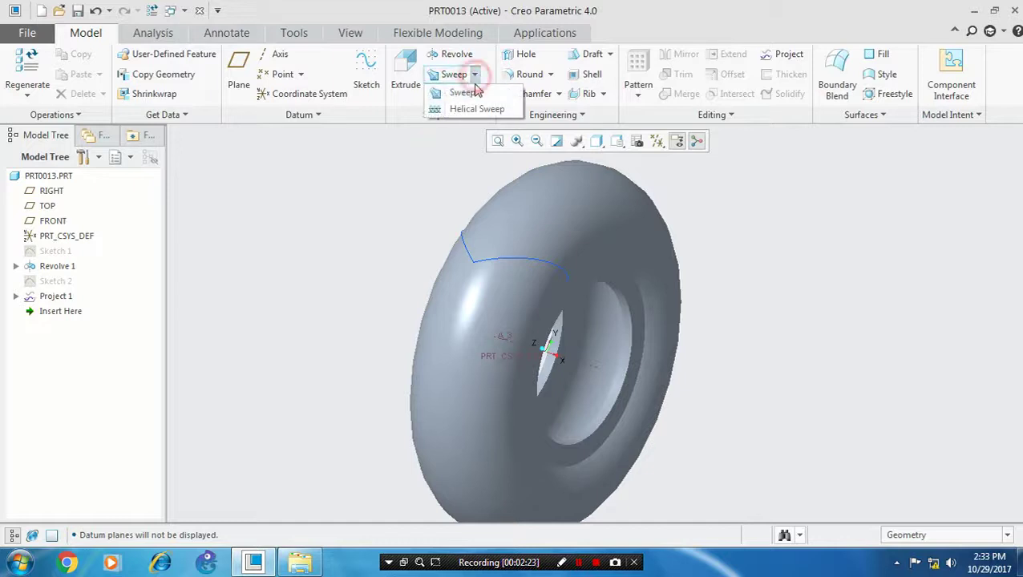
{"action": "left_click", "coordinate": [465, 90]}
{"action": "left_click", "coordinate": [515, 265]}
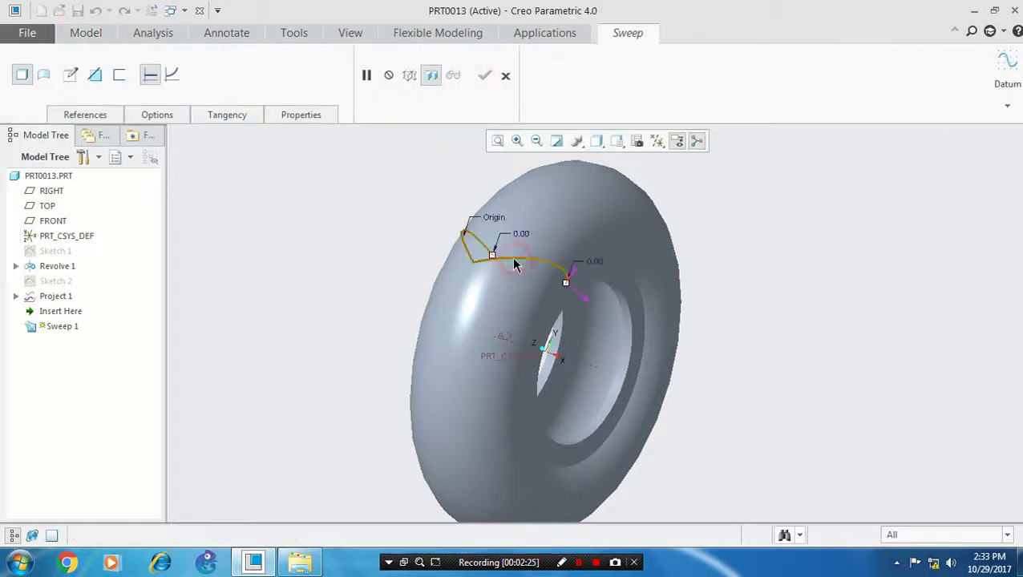
{"action": "left_click", "coordinate": [69, 75]}
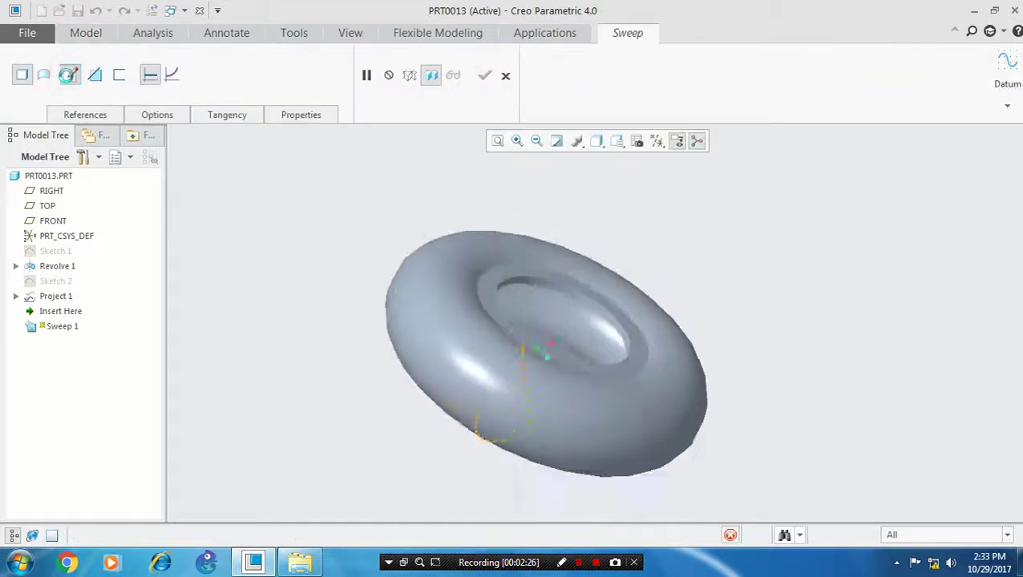
{"action": "left_click", "coordinate": [325, 94]}
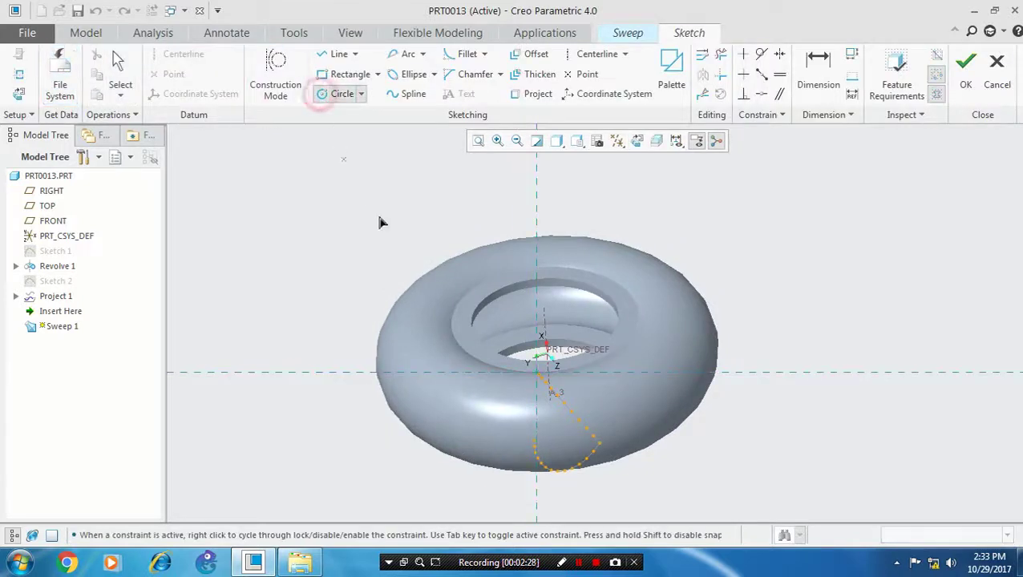
{"action": "left_click", "coordinate": [543, 378]}
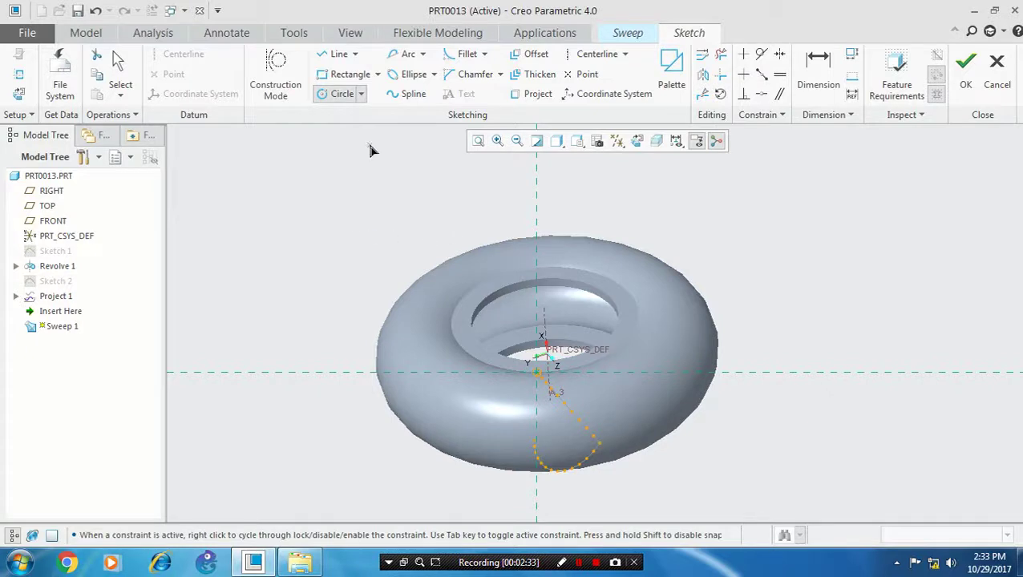
{"action": "left_click", "coordinate": [965, 81]}
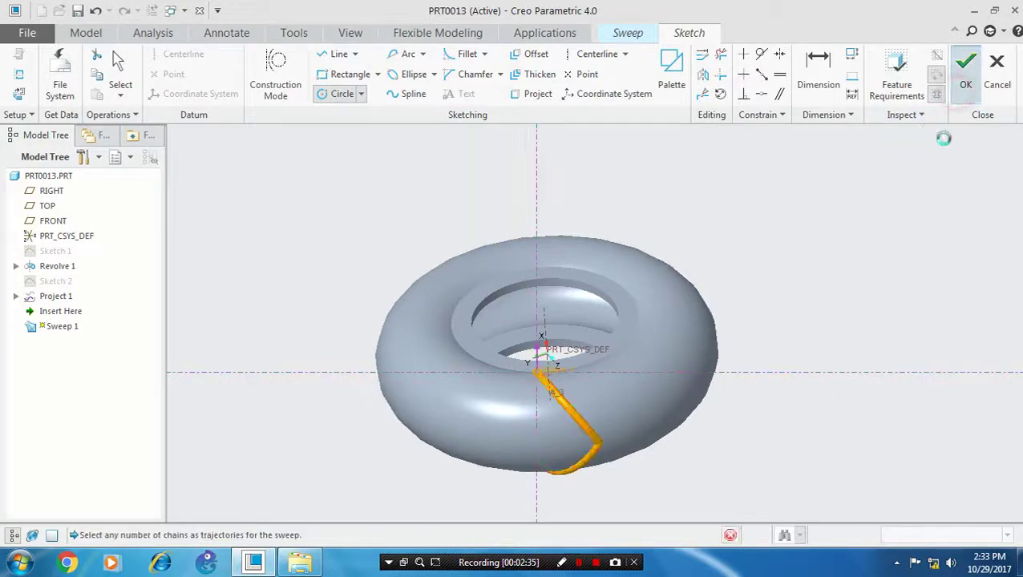
{"action": "middle_click_drag", "start_coordinate": [331, 267], "coordinate": [354, 178]}
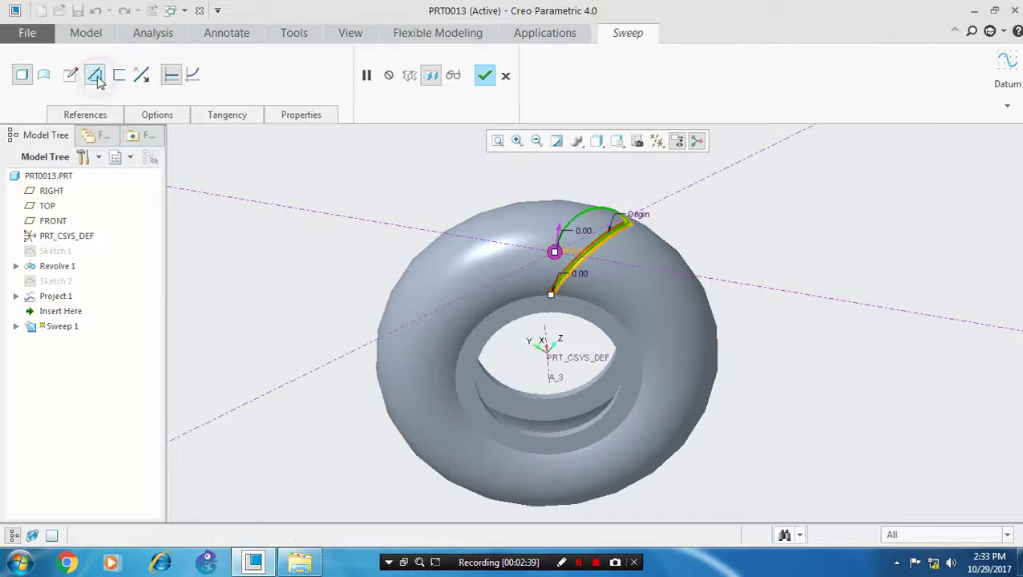
Complete the Sweep 1 groove cut and hide the Project 1 curve.
{"action": "left_click", "coordinate": [484, 76]}
{"action": "left_click", "coordinate": [778, 242]}
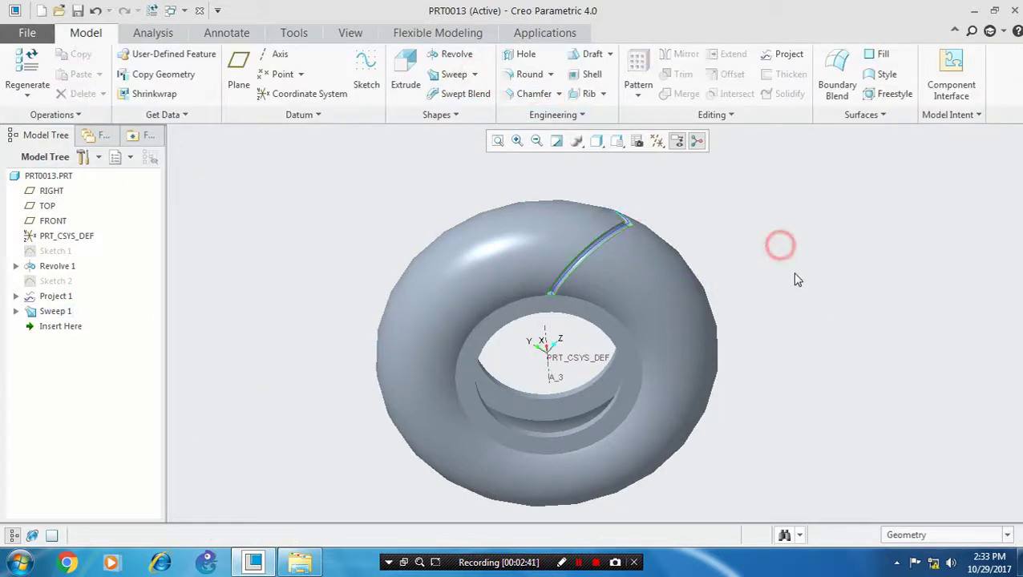
{"action": "middle_click_drag", "start_coordinate": [795, 278], "coordinate": [772, 303]}
{"action": "right_click", "coordinate": [46, 298]}
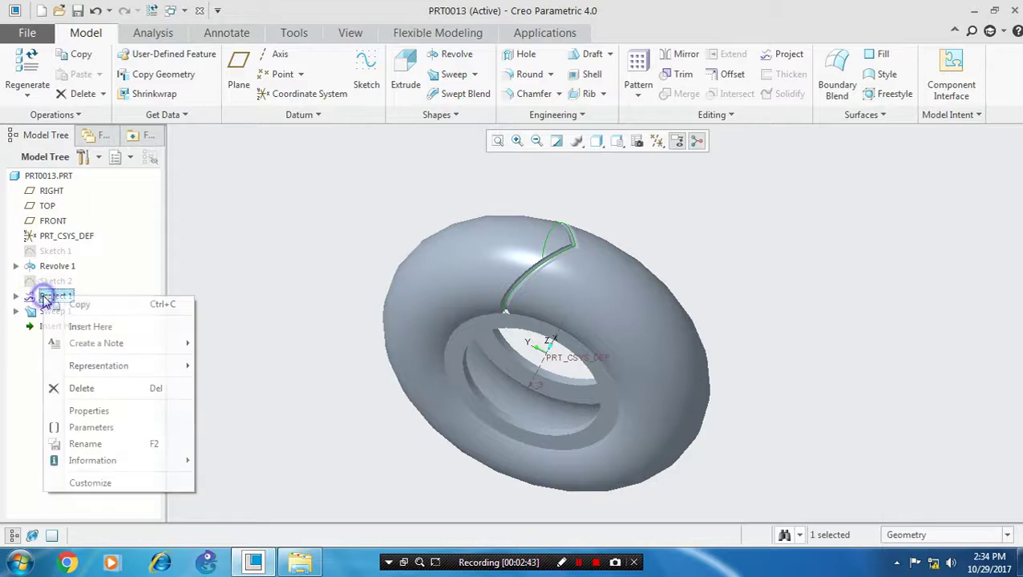
{"action": "left_click", "coordinate": [77, 264]}
{"action": "mouse_move", "coordinate": [317, 315]}
{"action": "middle_mouse_down"}
{"action": "mouse_move", "coordinate": [365, 285]}
{"action": "mouse_move", "coordinate": [291, 318]}
{"action": "mouse_move", "coordinate": [343, 304]}
{"action": "middle_mouse_up"}
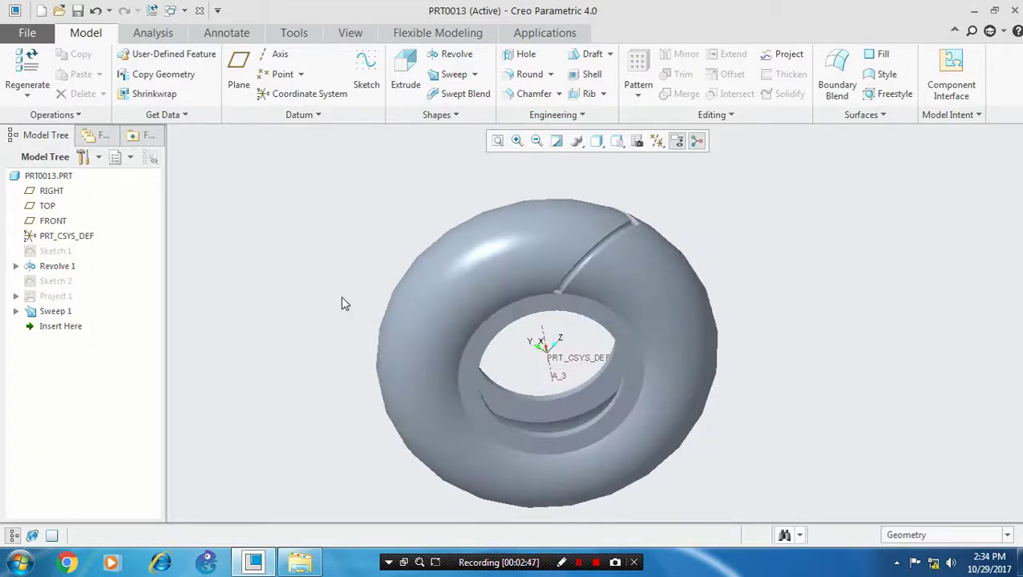
{"action": "left_click", "coordinate": [51, 312]}
Pattern Sweep 1 around axis A_3 with 25 members spaced 360/25 (14.4°) apart.
{"action": "left_click", "coordinate": [638, 97]}
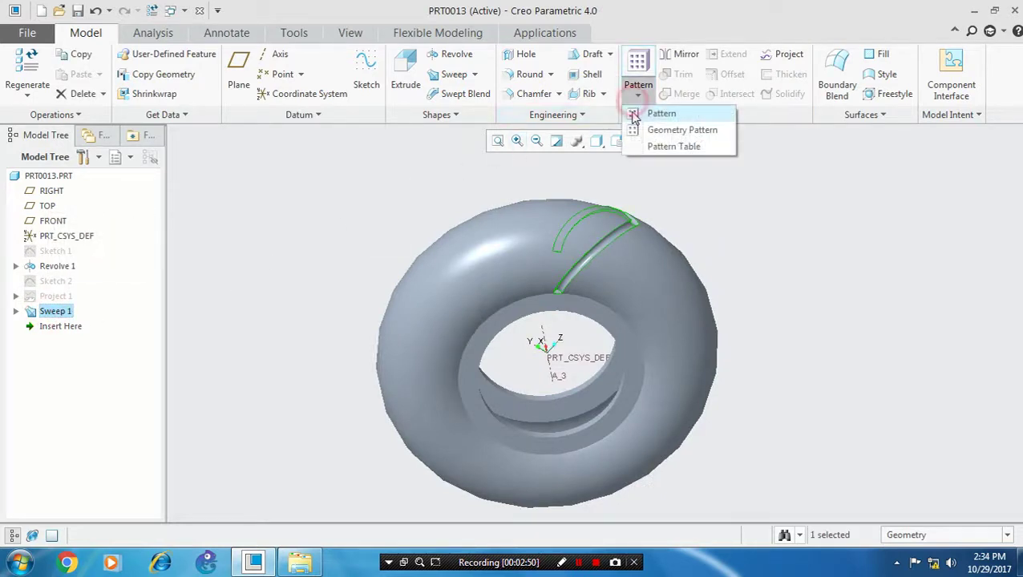
{"action": "left_click", "coordinate": [659, 114]}
{"action": "left_click", "coordinate": [69, 74]}
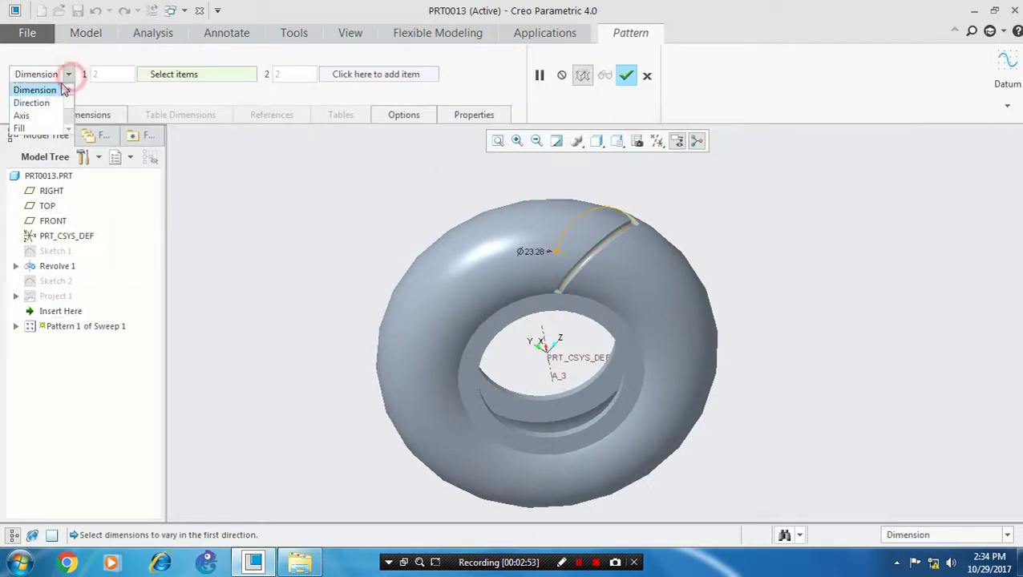
{"action": "left_click", "coordinate": [20, 114]}
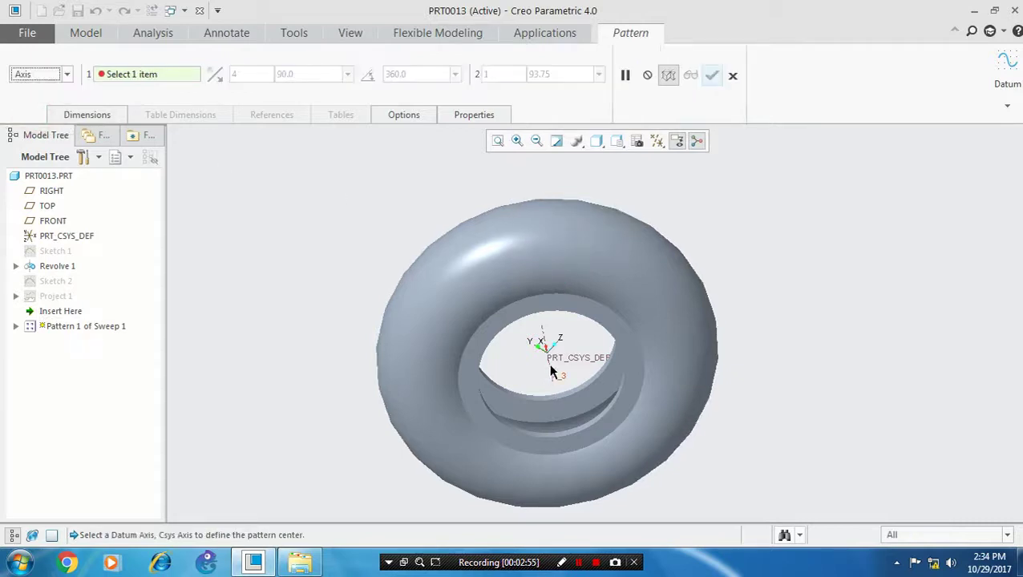
{"action": "left_click", "coordinate": [553, 371]}
{"action": "double_click", "coordinate": [245, 77]}
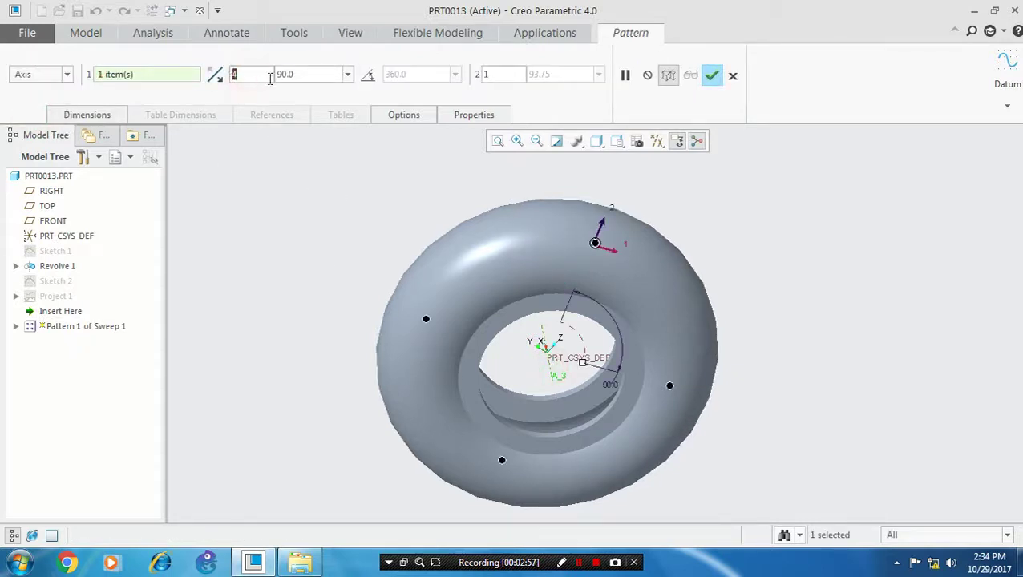
{"action": "type", "text": "25"}
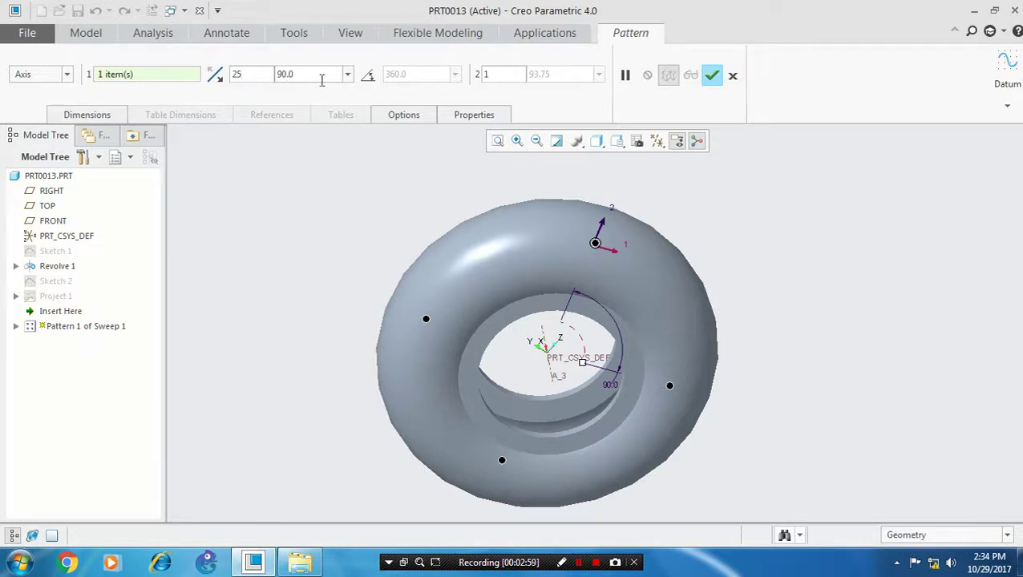
{"action": "double_click", "coordinate": [322, 80]}
{"action": "type", "text": "360/25"}
{"action": "key", "text": "Return"}
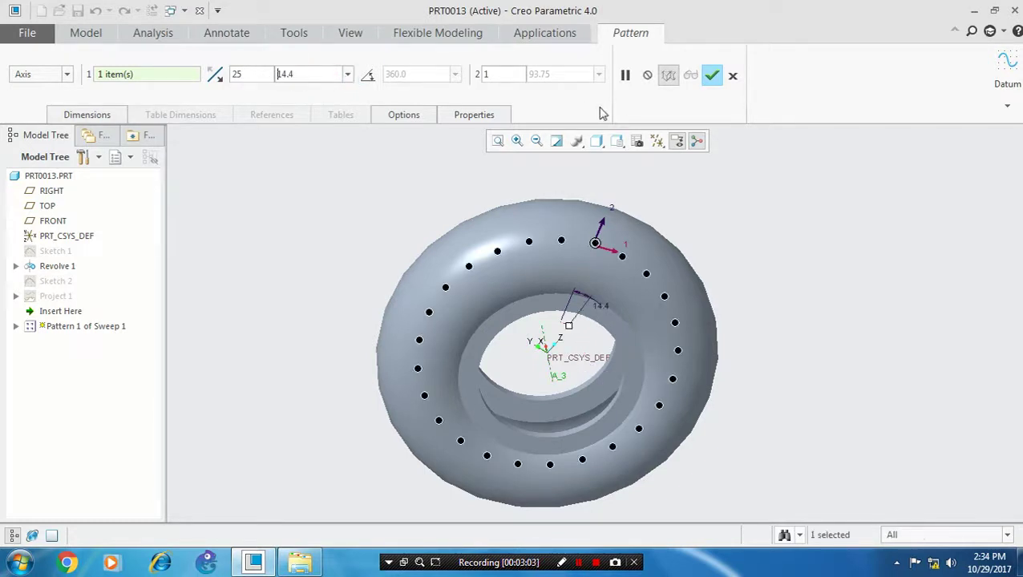
{"action": "left_click", "coordinate": [713, 77]}
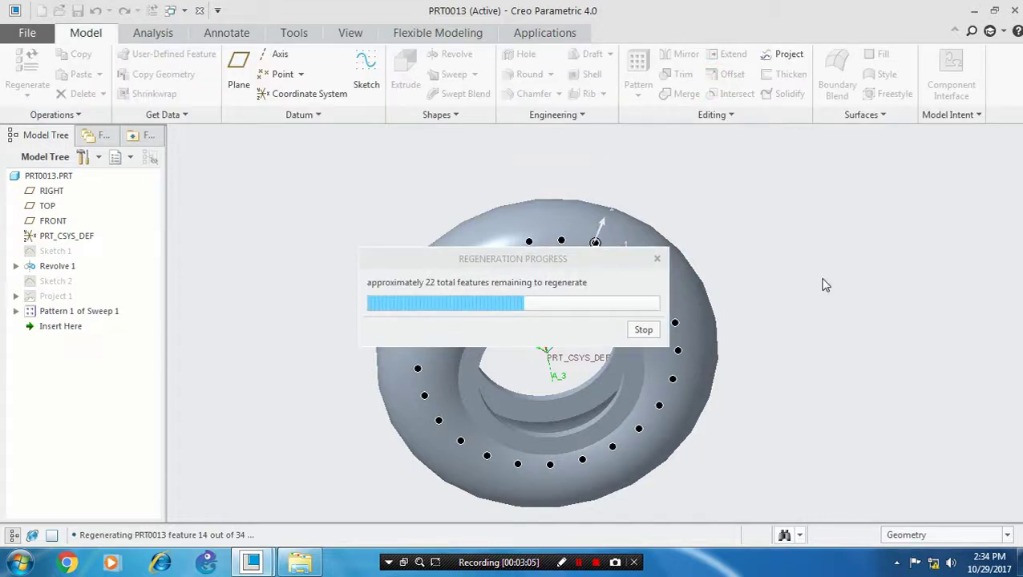
Orbit and zoom the regenerated tire to inspect the 25 tread grooves.
{"action": "mouse_move", "coordinate": [799, 322]}
{"action": "middle_mouse_down"}
{"action": "mouse_move", "coordinate": [703, 370]}
{"action": "mouse_move", "coordinate": [773, 417]}
{"action": "mouse_move", "coordinate": [714, 449]}
{"action": "mouse_move", "coordinate": [744, 437]}
{"action": "middle_mouse_up"}
{"action": "scroll", "coordinate": [772, 417], "scroll_direction": "down", "scroll_amount": 2}
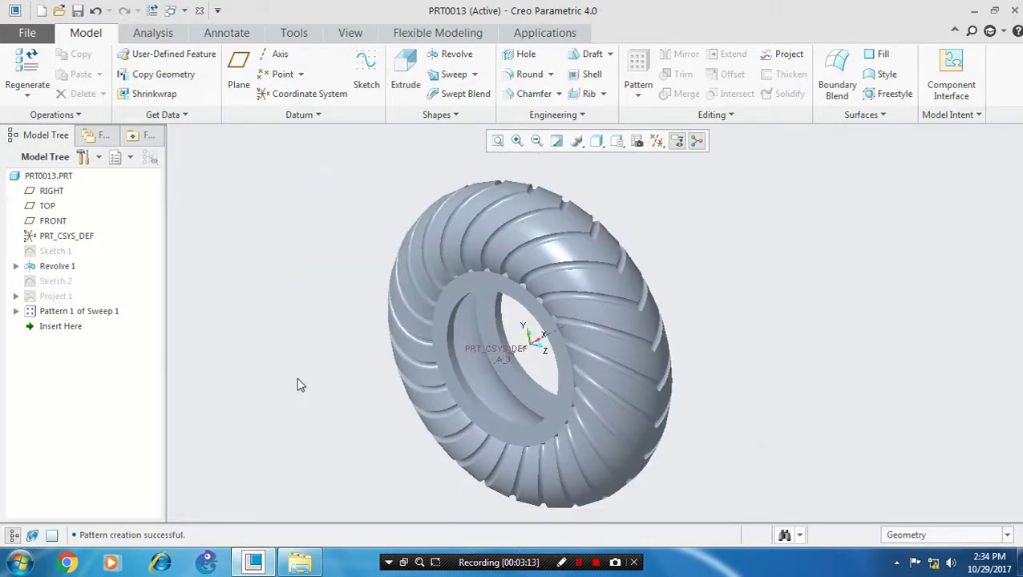
Browse the View appearance gallery, then close it without applying a colour.
{"action": "left_click", "coordinate": [348, 32]}
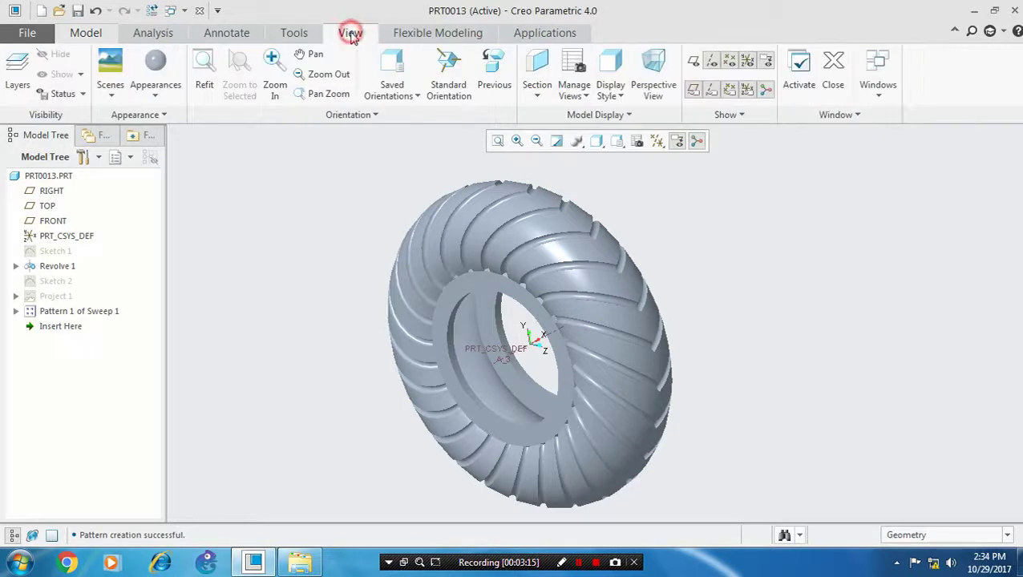
{"action": "left_click", "coordinate": [161, 99]}
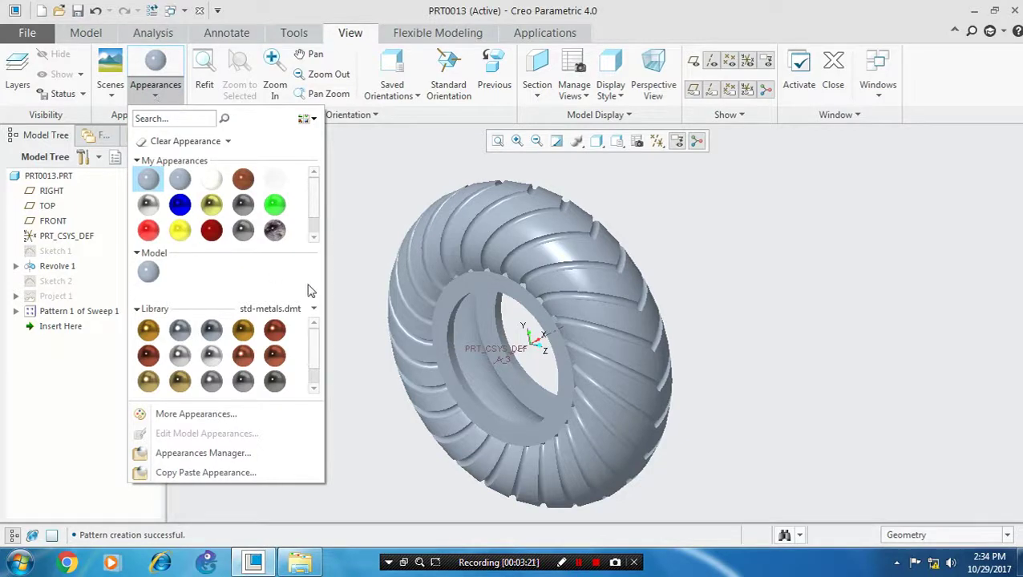
{"action": "left_click", "coordinate": [317, 353]}
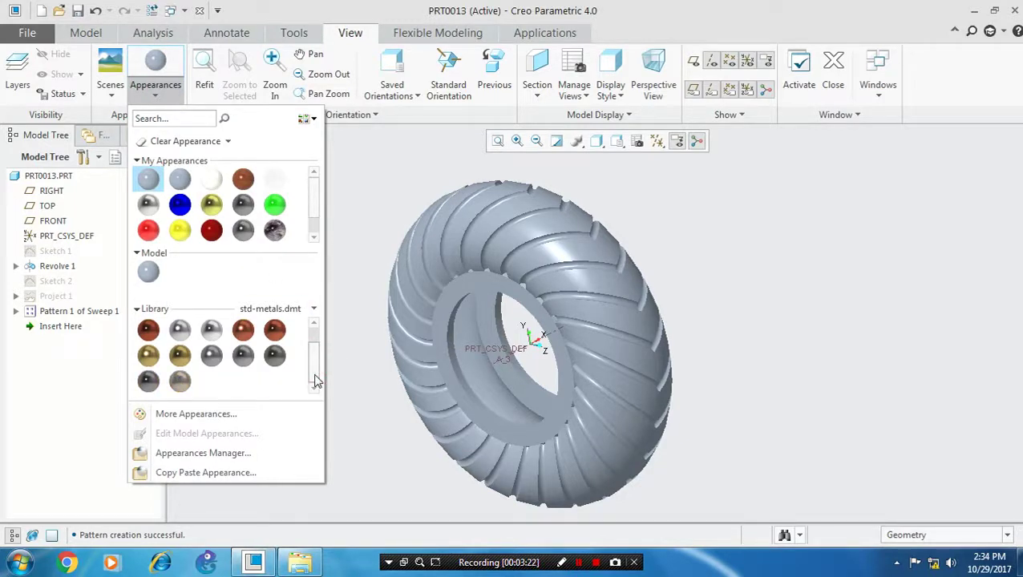
{"action": "left_click_drag", "start_coordinate": [314, 381], "coordinate": [312, 367]}
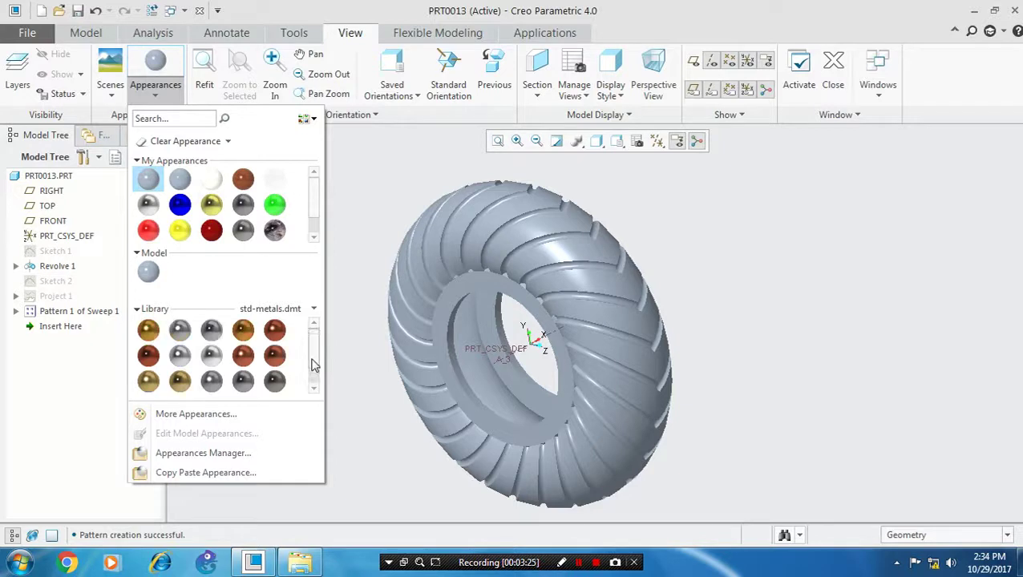
{"action": "left_click", "coordinate": [772, 191]}
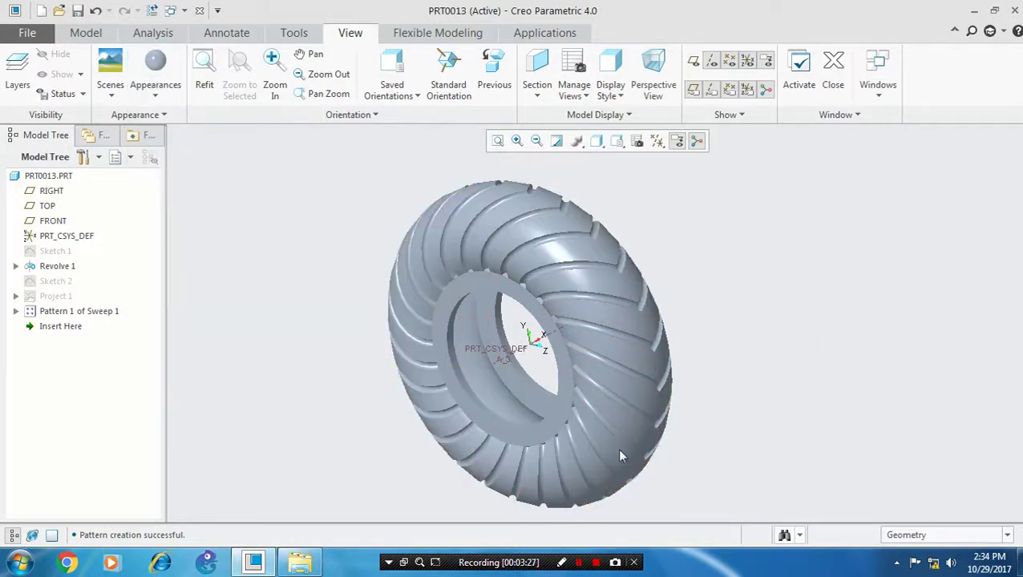
Box-select the whole tire and give it a dark gray std-metals appearance.
{"action": "left_click_drag", "start_coordinate": [722, 198], "coordinate": [373, 525]}
{"action": "left_click", "coordinate": [155, 94]}
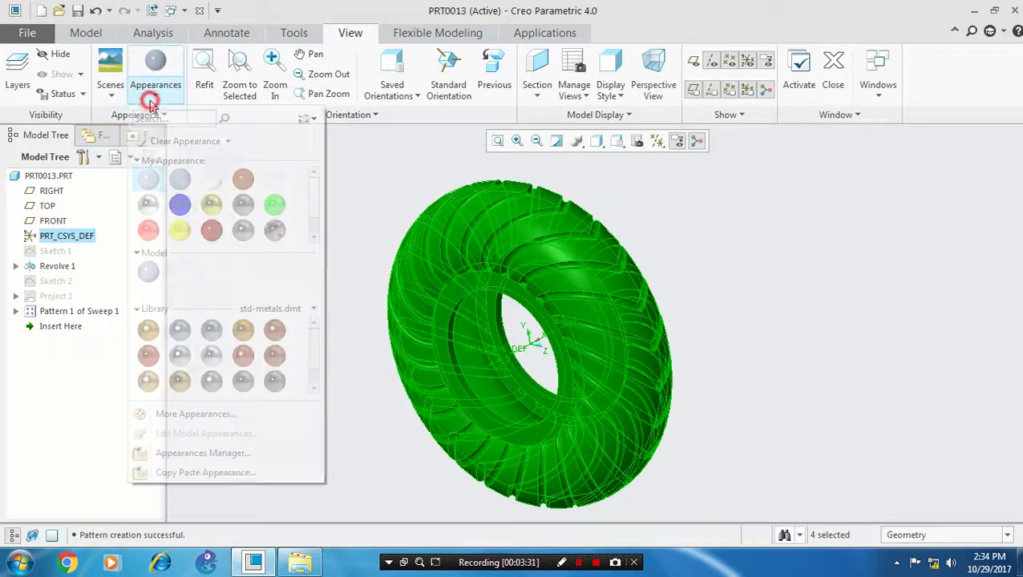
{"action": "left_click", "coordinate": [271, 382]}
{"action": "middle_click_drag", "start_coordinate": [297, 340], "coordinate": [520, 514]}
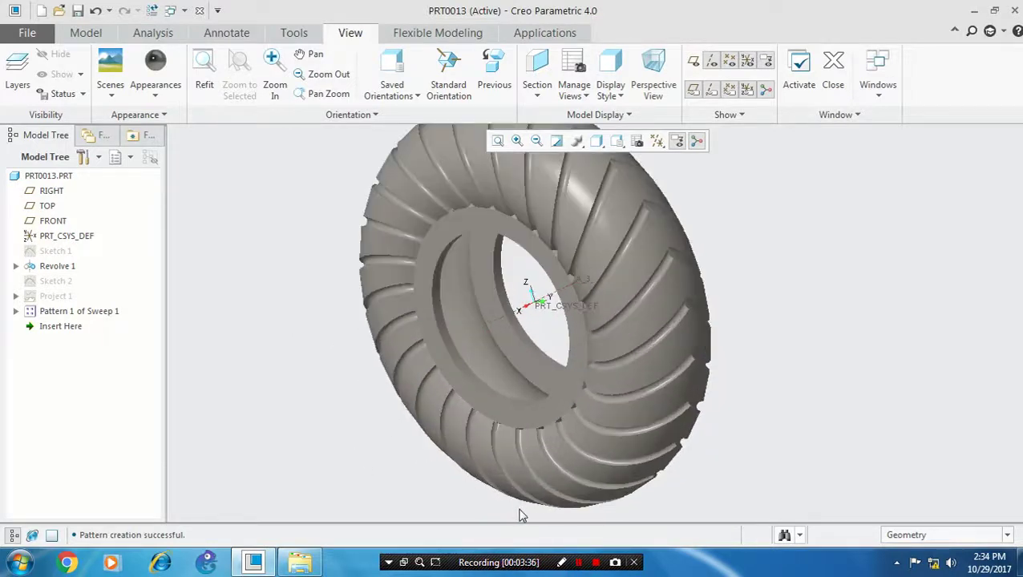
{"action": "mouse_move", "coordinate": [705, 425]}
{"action": "middle_mouse_down"}
{"action": "mouse_move", "coordinate": [648, 425]}
{"action": "mouse_move", "coordinate": [710, 424]}
{"action": "middle_mouse_up"}
{"action": "middle_click_drag", "start_coordinate": [742, 380], "coordinate": [808, 267]}
{"action": "middle_click_drag", "start_coordinate": [808, 410], "coordinate": [715, 501]}
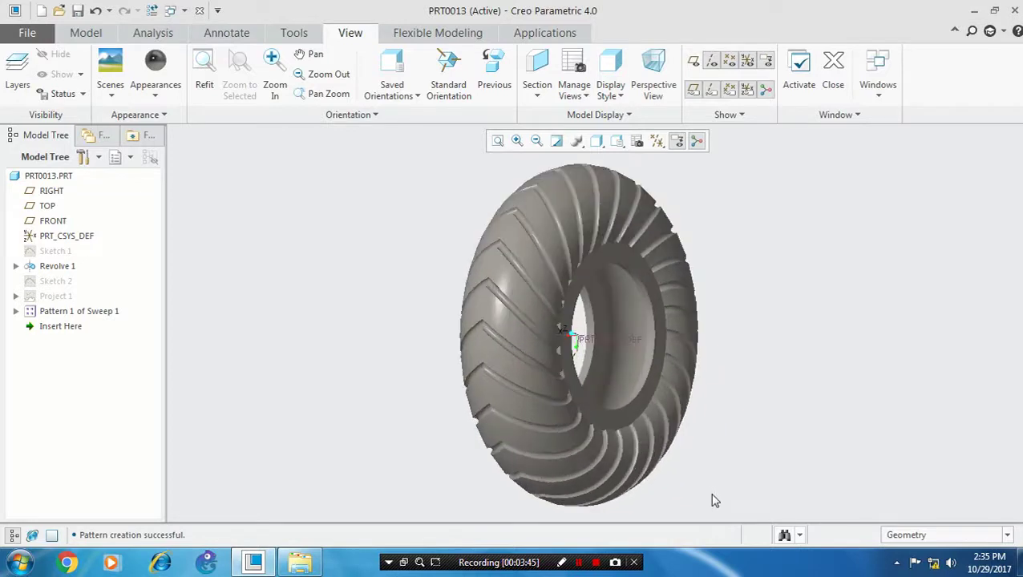